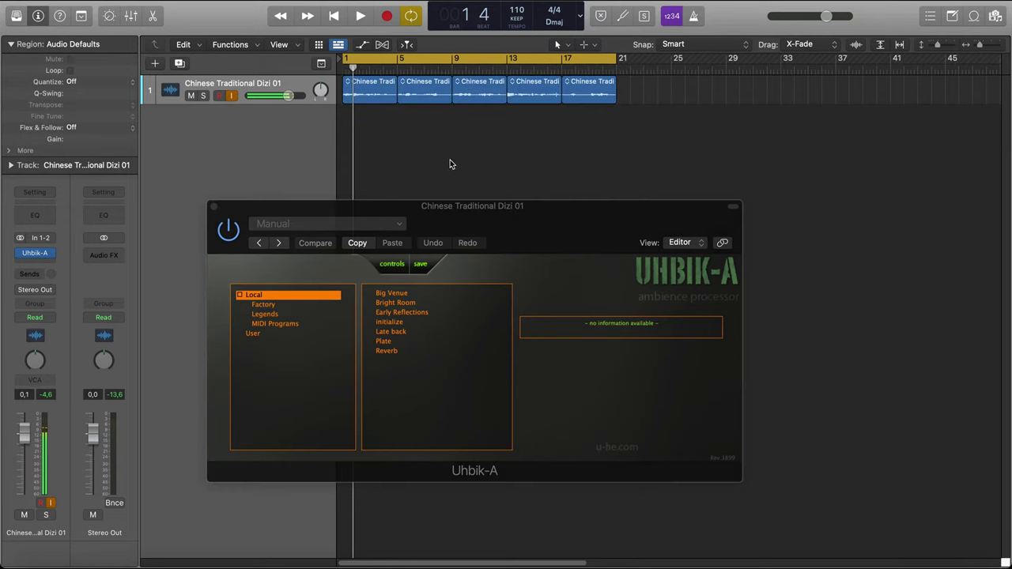
- Play the dizi track, display the Uhbik-A controls, load the Big Venue preset, and stop playback
{"action": "left_click", "coordinate": [975, 15]}
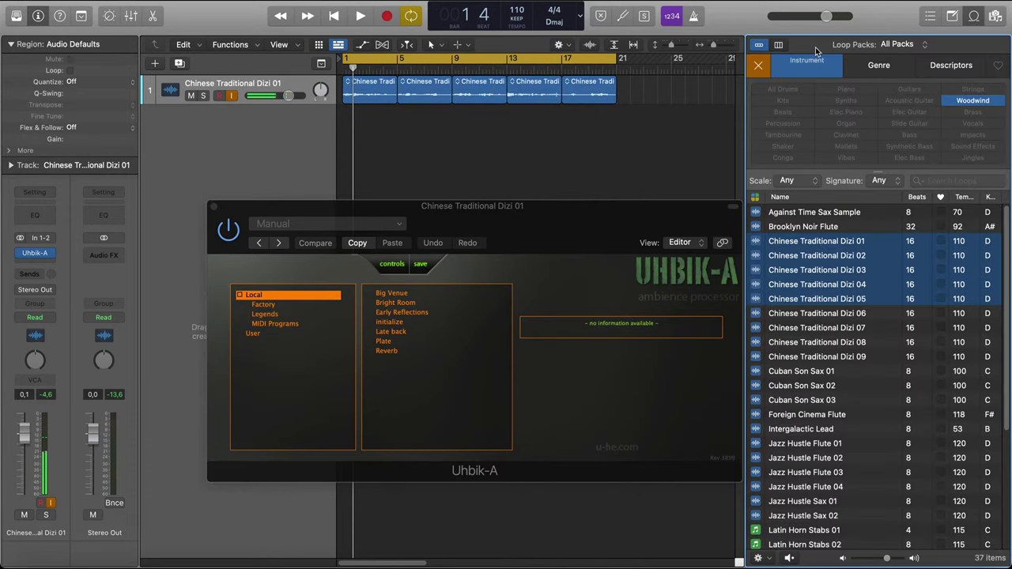
{"action": "left_click", "coordinate": [519, 132]}
{"action": "key", "text": "space"}
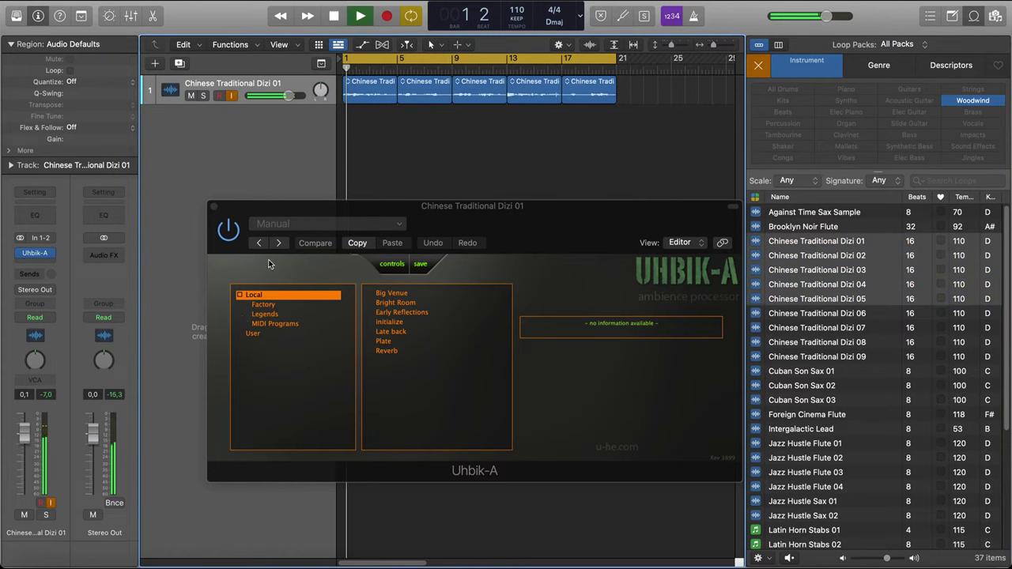
{"action": "left_click", "coordinate": [395, 264]}
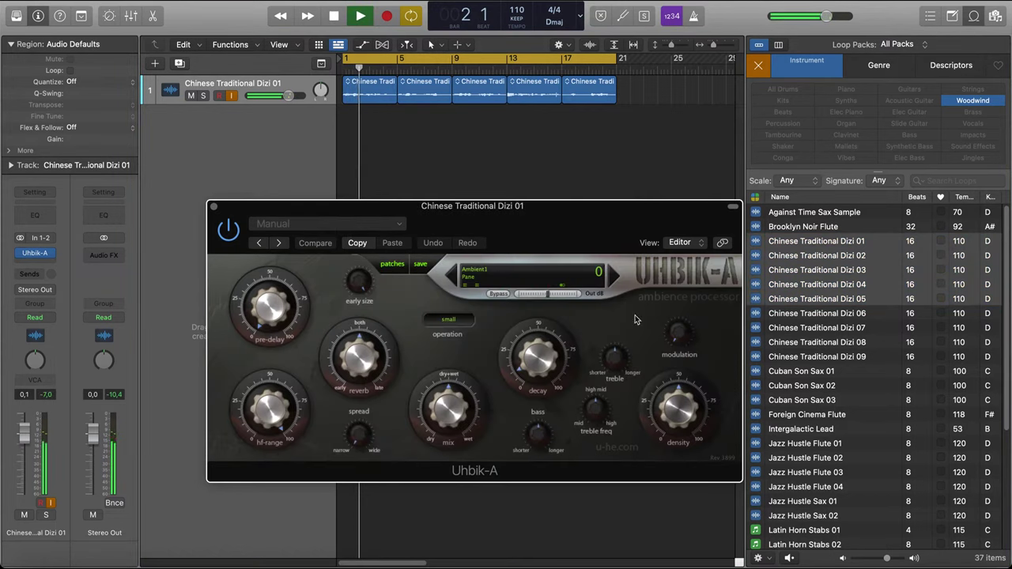
{"action": "left_click_drag", "start_coordinate": [630, 236], "coordinate": [618, 212]}
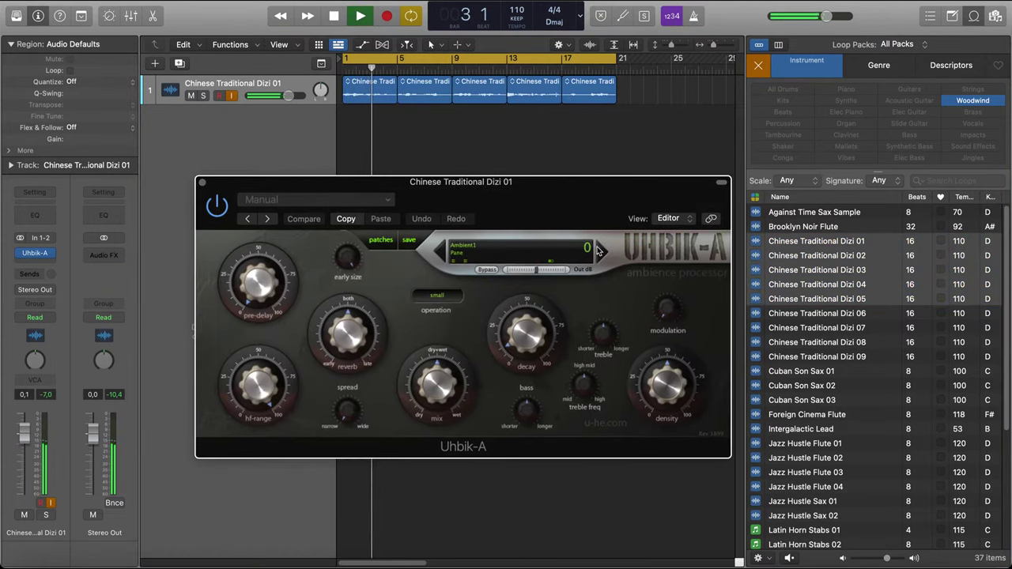
{"action": "left_click", "coordinate": [602, 251]}
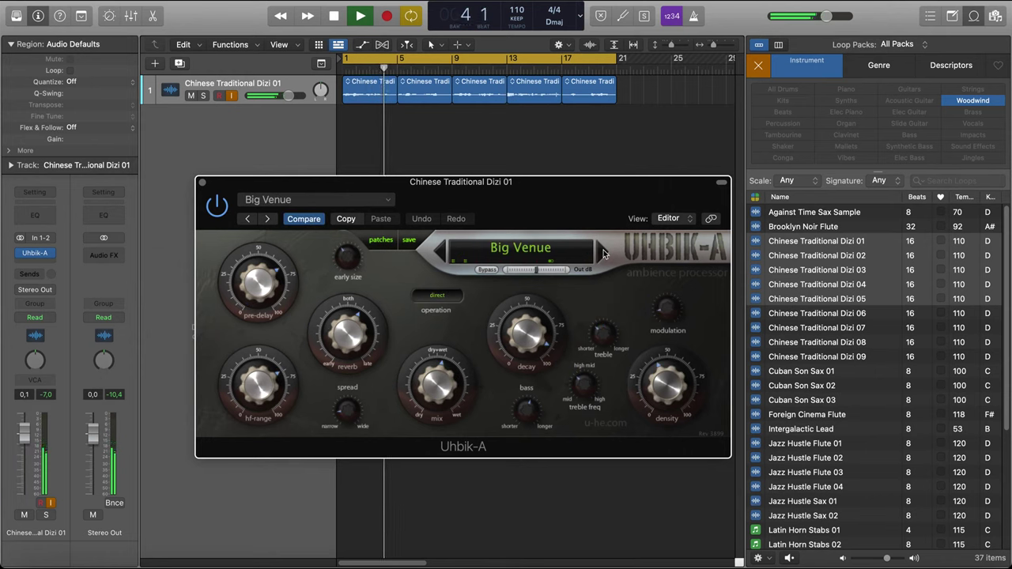
{"action": "key", "text": "space"}
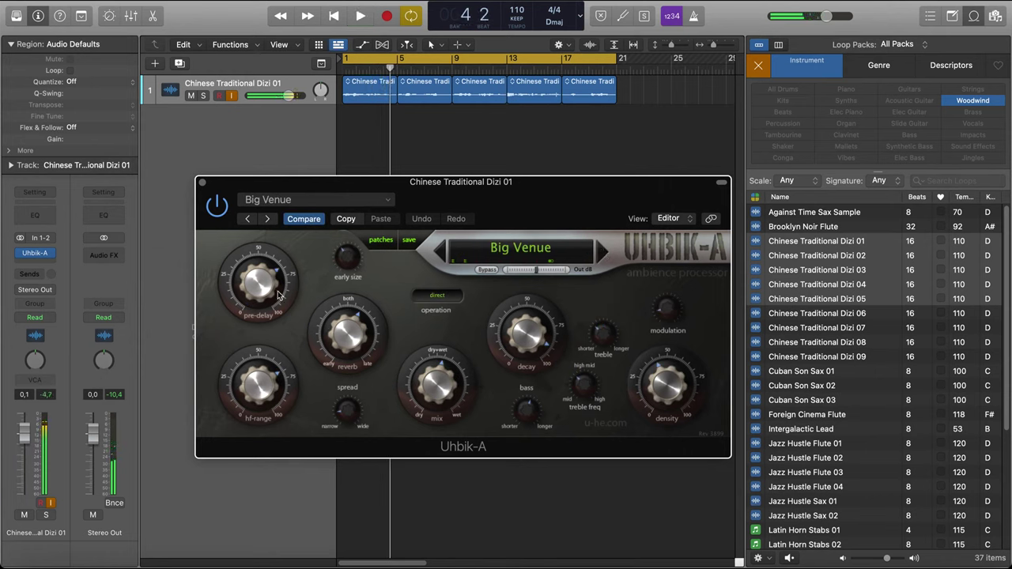
{"action": "left_click", "coordinate": [972, 23]}
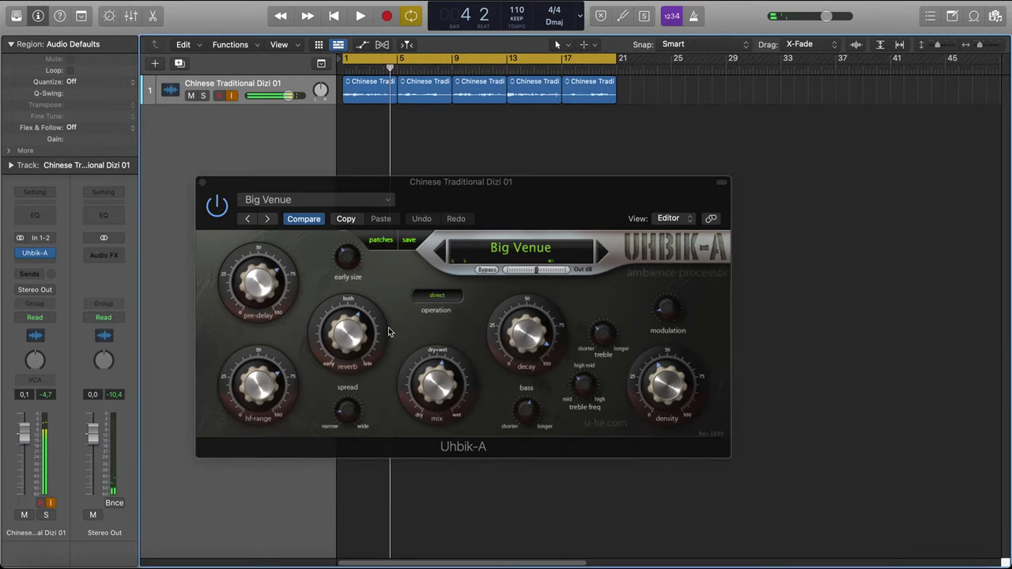
- Adjust Uhbik-A's pre-delay and reverb, set the HF-range to 36, and set the modulation to 15.50
{"action": "left_click_drag", "start_coordinate": [263, 293], "coordinate": [257, 272]}
{"action": "left_click_drag", "start_coordinate": [254, 380], "coordinate": [253, 374]}
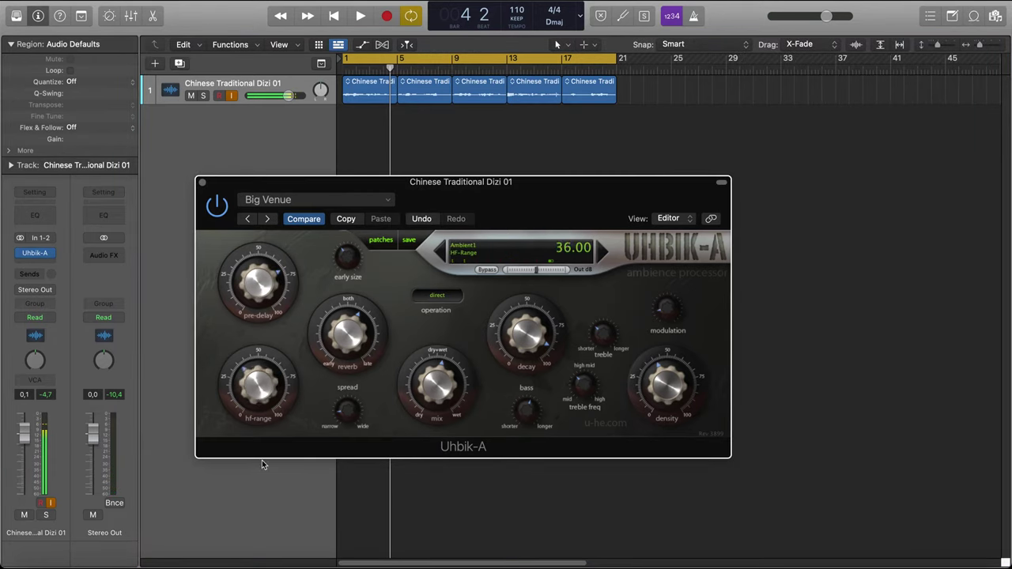
{"action": "left_click_drag", "start_coordinate": [359, 320], "coordinate": [336, 365]}
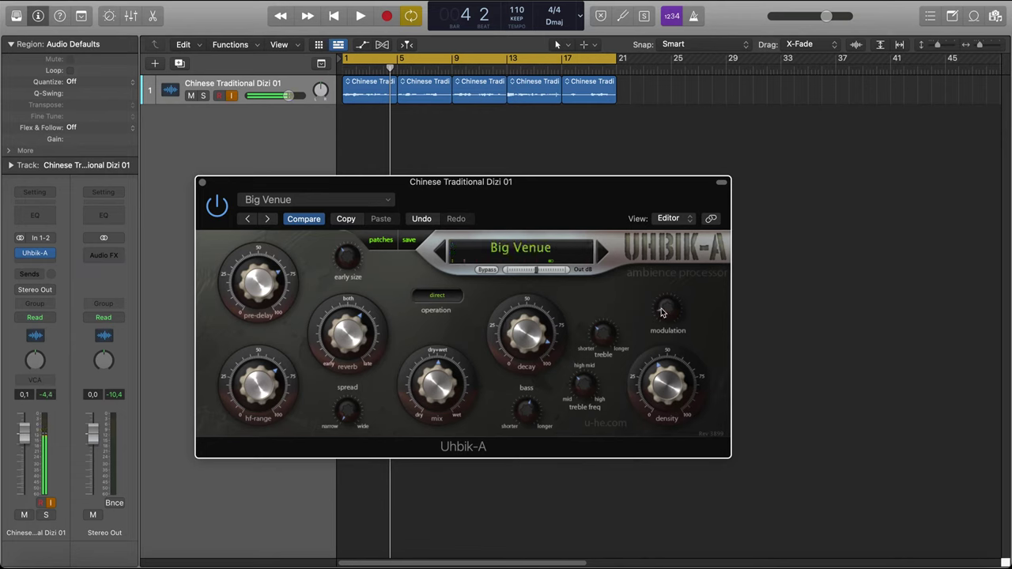
{"action": "left_click_drag", "start_coordinate": [662, 313], "coordinate": [675, 235]}
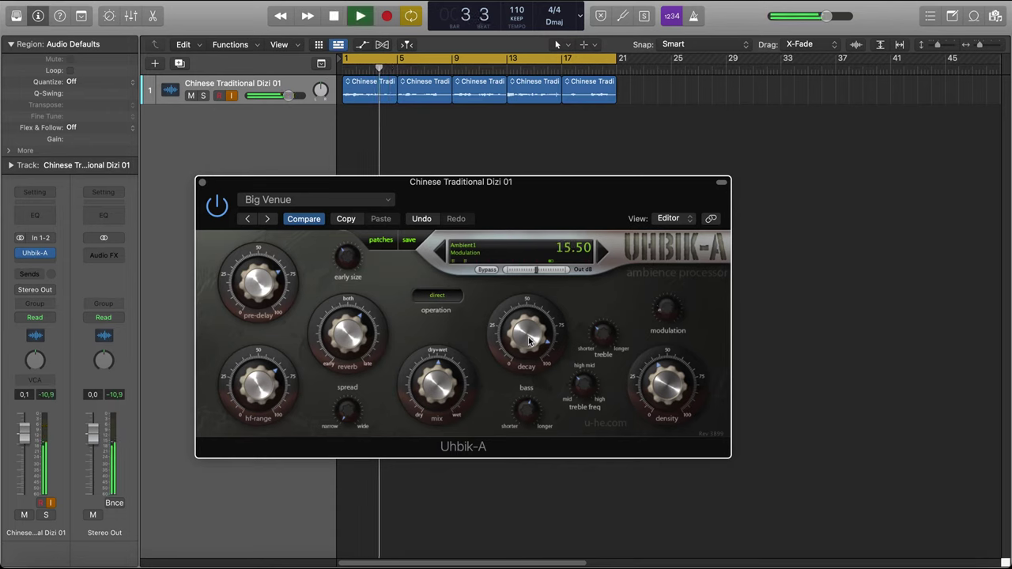
- Adjust the decay and pre-delay during playback, setting the HF-range to 87 and the reverb to 28
{"action": "left_click_drag", "start_coordinate": [528, 338], "coordinate": [534, 423]}
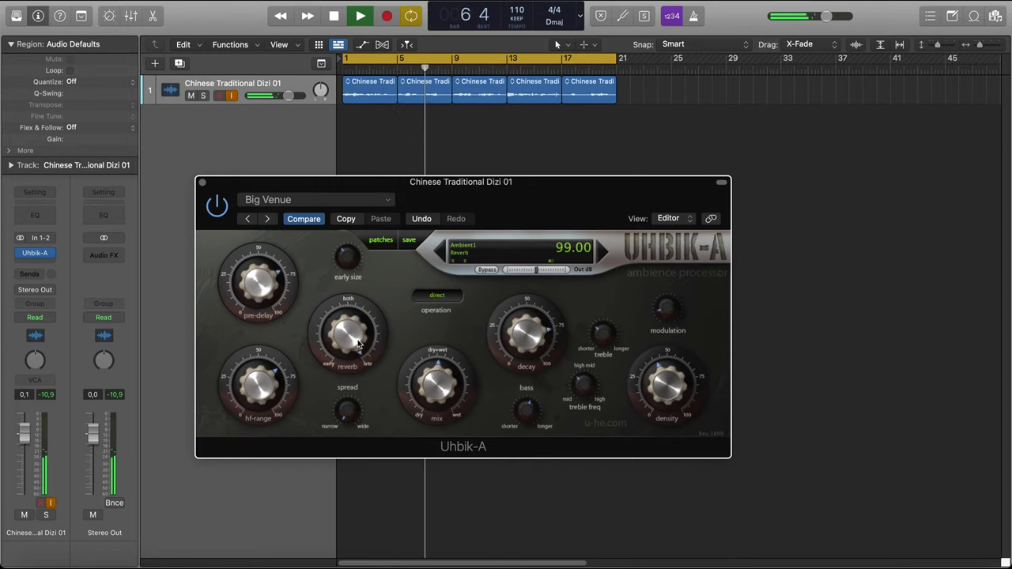
{"action": "left_click_drag", "start_coordinate": [261, 273], "coordinate": [287, 519]}
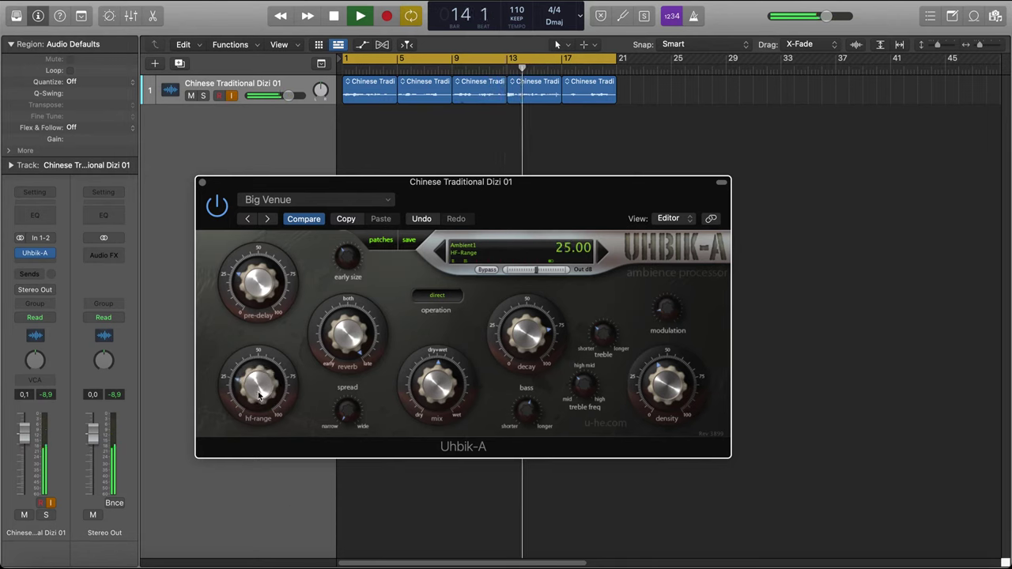
{"action": "left_click_drag", "start_coordinate": [260, 390], "coordinate": [268, 381]}
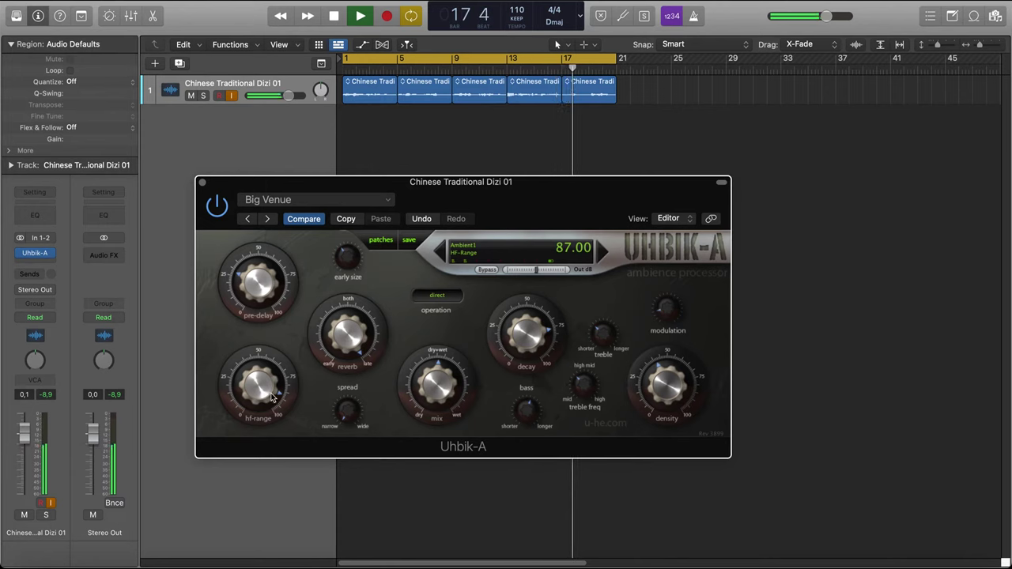
{"action": "mouse_move", "coordinate": [347, 342]}
{"action": "left_mouse_down"}
{"action": "mouse_move", "coordinate": [361, 470]}
{"action": "mouse_move", "coordinate": [353, 346]}
{"action": "left_mouse_up"}
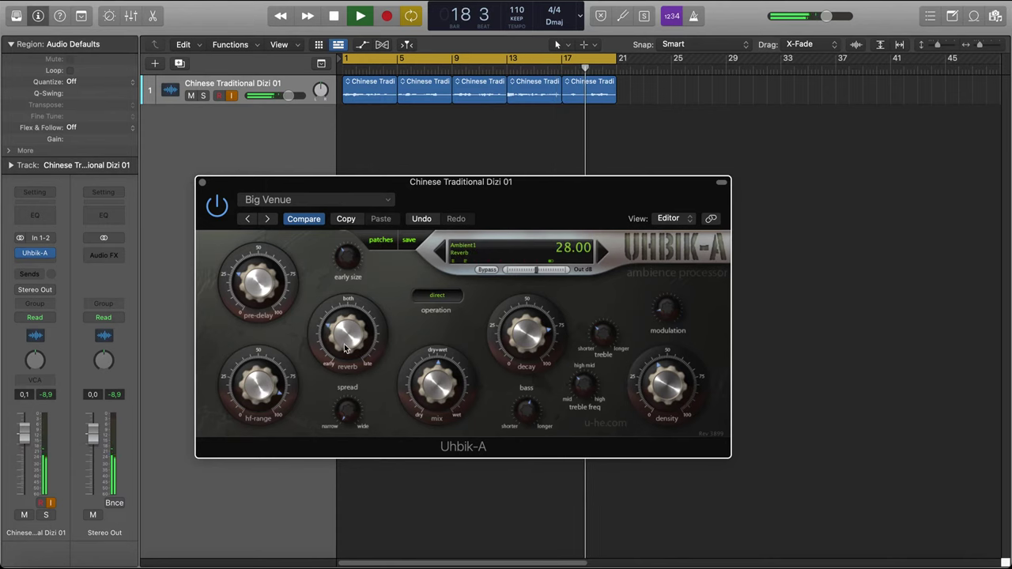
{"action": "left_click_drag", "start_coordinate": [258, 281], "coordinate": [261, 224]}
- Audition the open and small operation models of the reverb and return to direct
{"action": "left_click", "coordinate": [436, 298]}
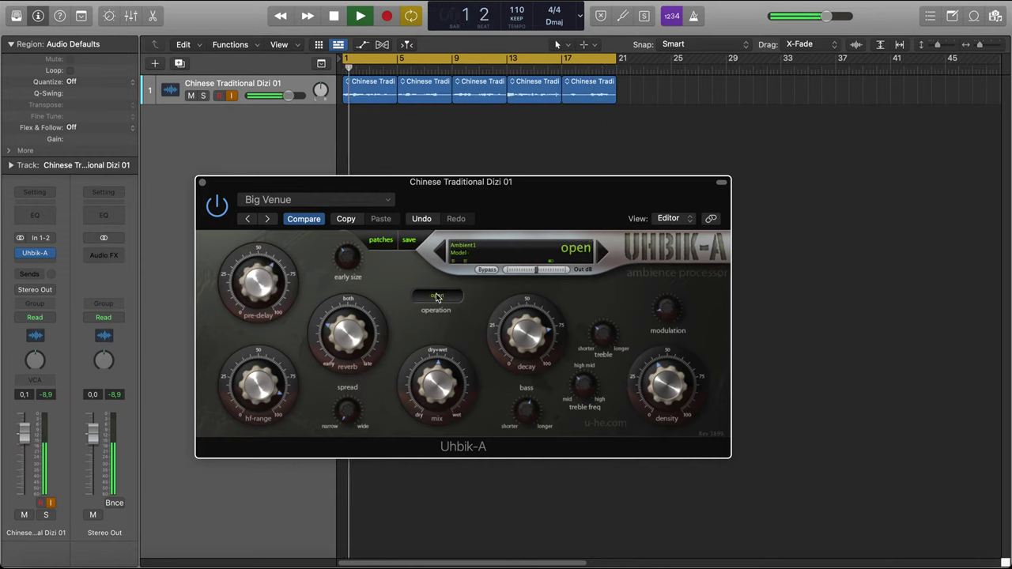
{"action": "left_click", "coordinate": [435, 297]}
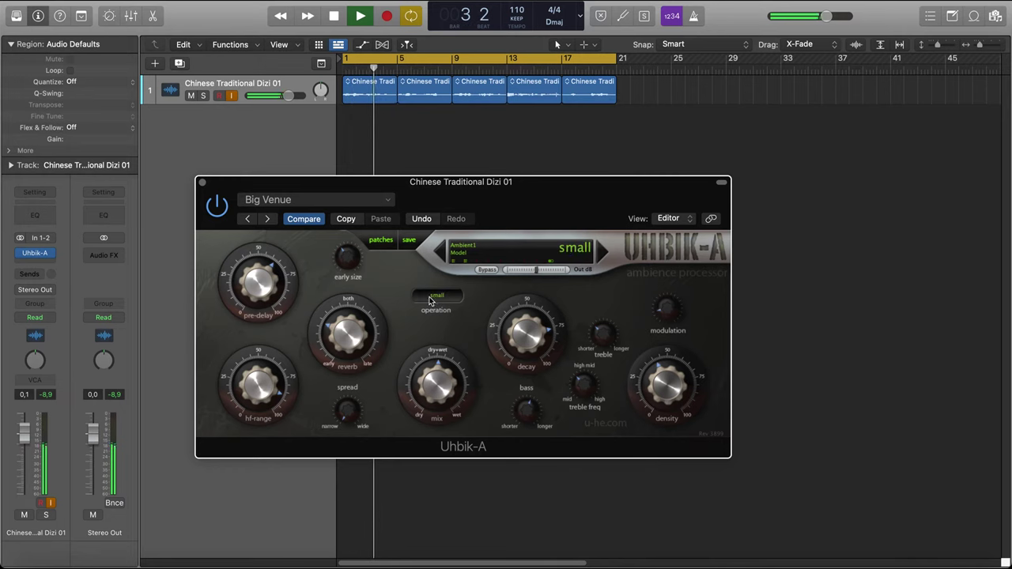
{"action": "left_click", "coordinate": [433, 298]}
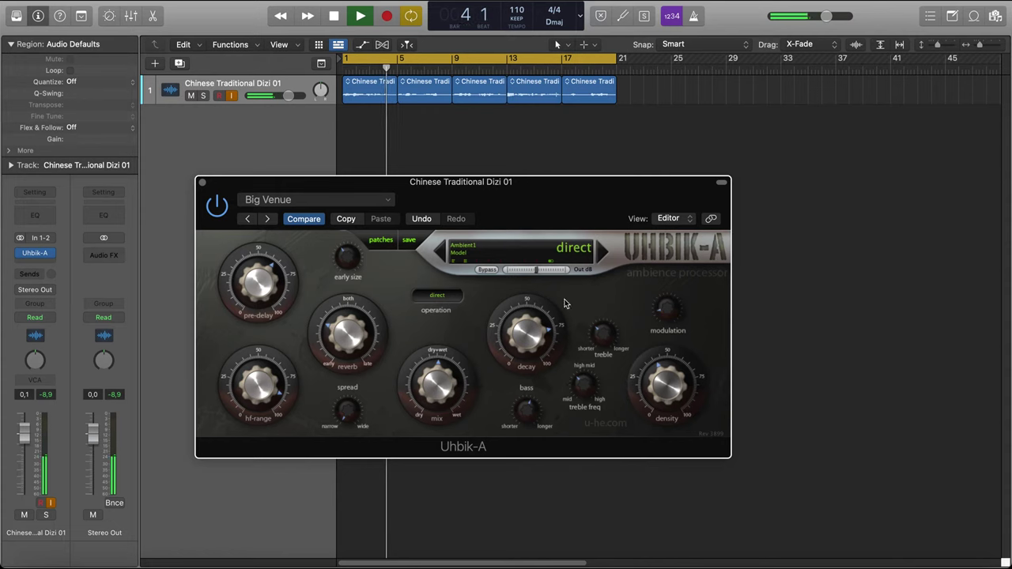
- Set the reverb's density to 72 and its bass and treble to 200, and fine-tune the overall decay and density
{"action": "left_click_drag", "start_coordinate": [666, 381], "coordinate": [663, 343]}
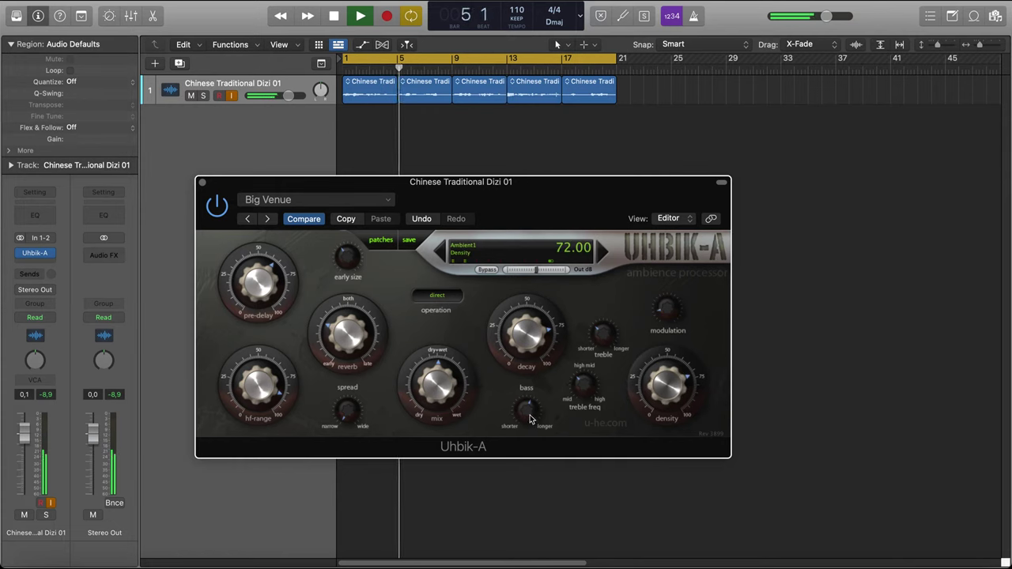
{"action": "left_click_drag", "start_coordinate": [529, 415], "coordinate": [535, 389]}
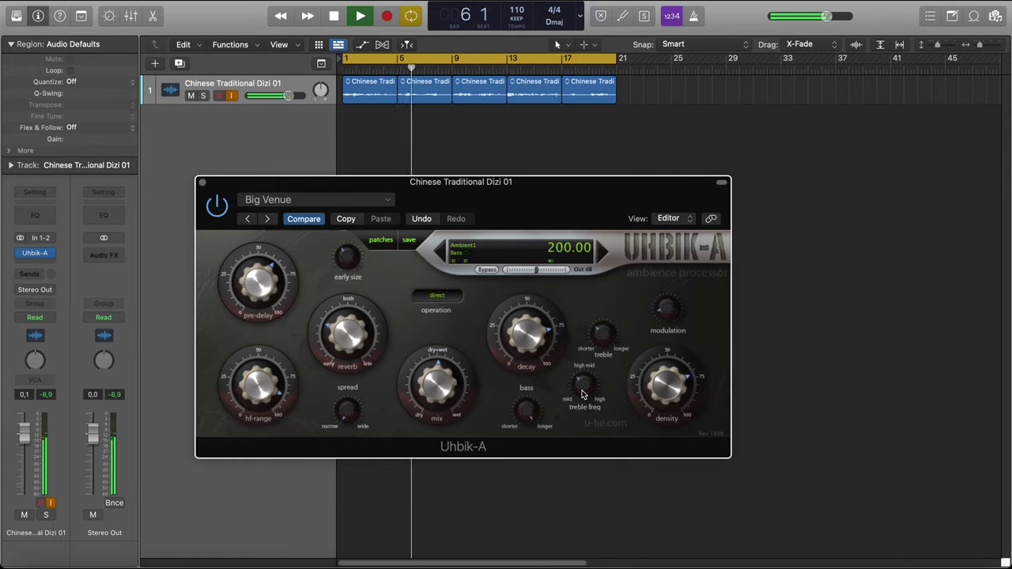
{"action": "left_click_drag", "start_coordinate": [603, 333], "coordinate": [600, 293]}
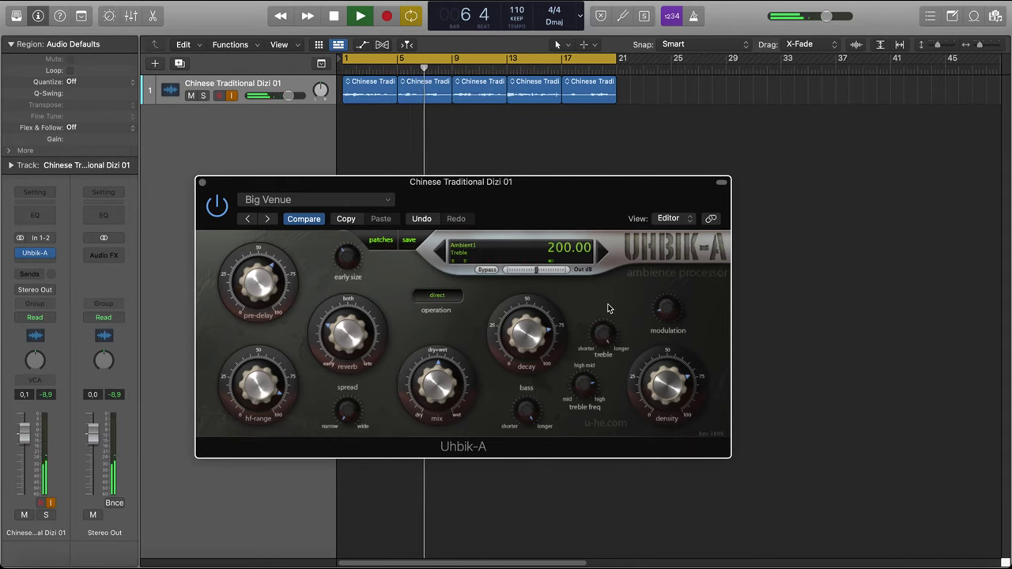
{"action": "left_click_drag", "start_coordinate": [542, 324], "coordinate": [542, 311]}
{"action": "left_click_drag", "start_coordinate": [666, 383], "coordinate": [667, 371]}
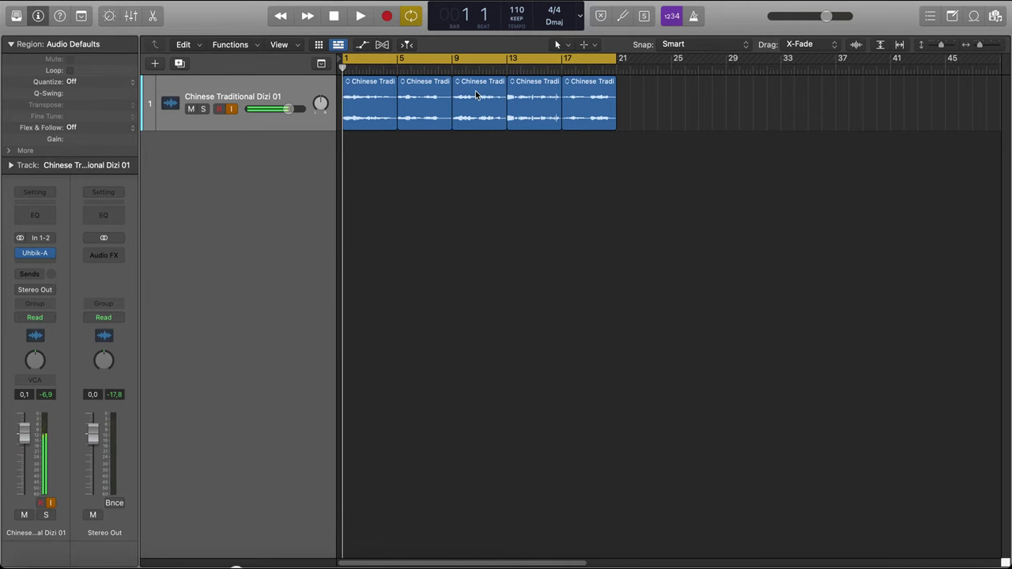
- Switch to Soundly and search the cloud library for "particles"
{"action": "left_click_drag", "start_coordinate": [941, 45], "coordinate": [939, 46]}
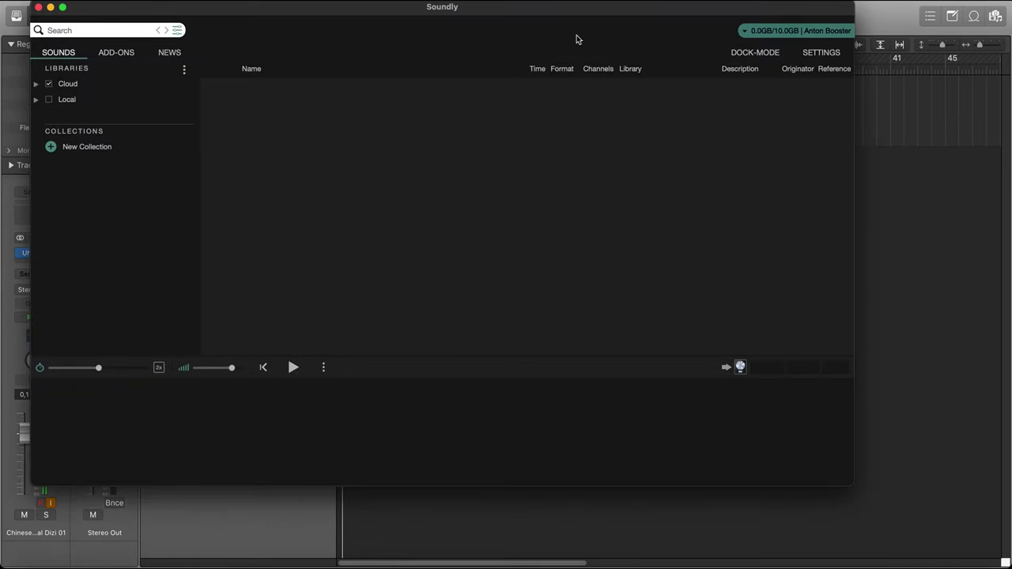
{"action": "left_click_drag", "start_coordinate": [493, 14], "coordinate": [583, 27]}
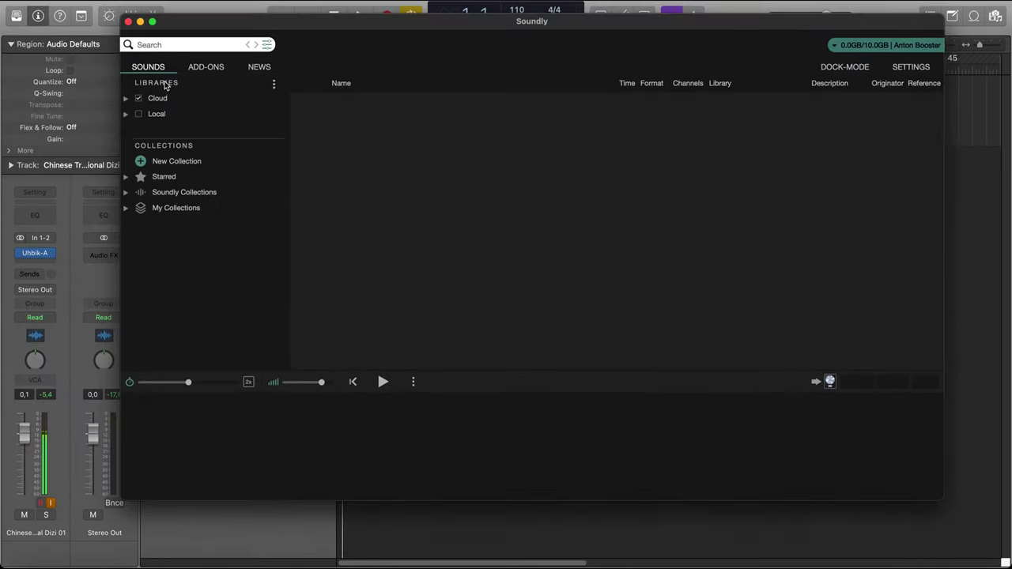
{"action": "left_click_drag", "start_coordinate": [353, 16], "coordinate": [346, 14]}
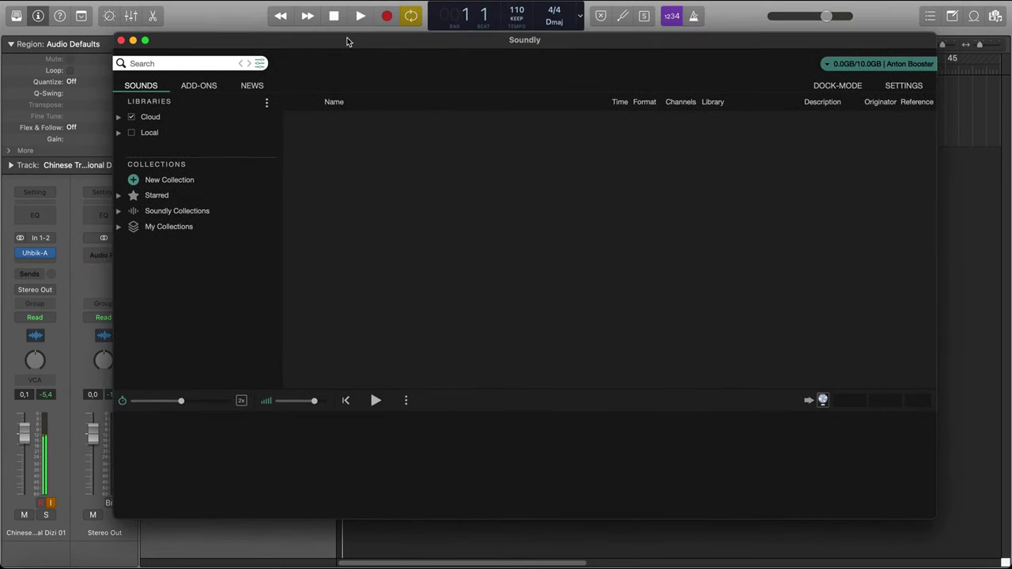
{"action": "type", "text": "par"}
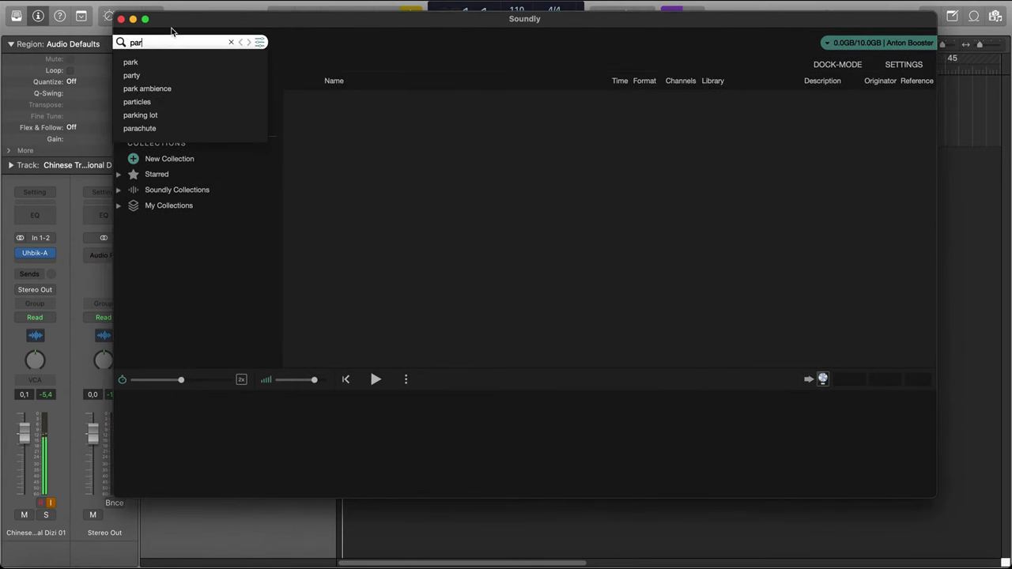
{"action": "type", "text": "tic"}
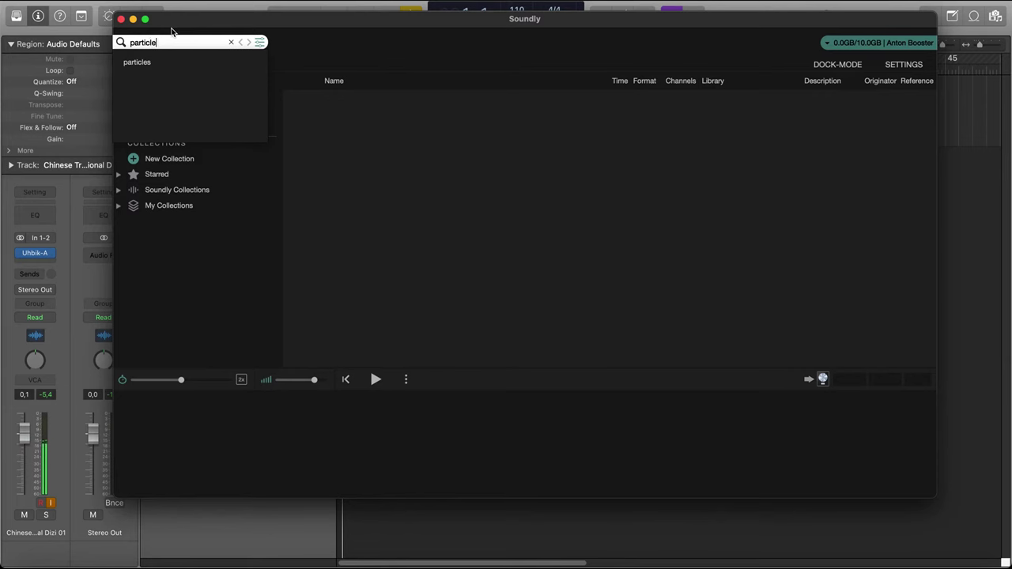
{"action": "type", "text": "le"}
{"action": "left_click", "coordinate": [156, 57]}
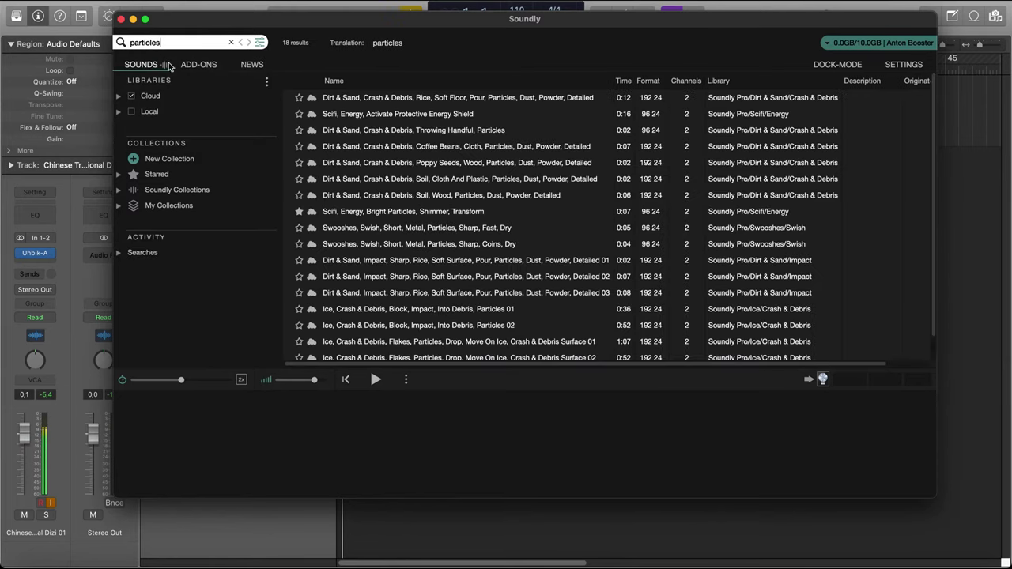
- Preview the sound "Ice, Crash & Debris, Flakes, Particles, Drop, Move On Ice, Crash & Debris Surface 02" and send it to the Logic project
{"action": "left_click", "coordinate": [374, 276]}
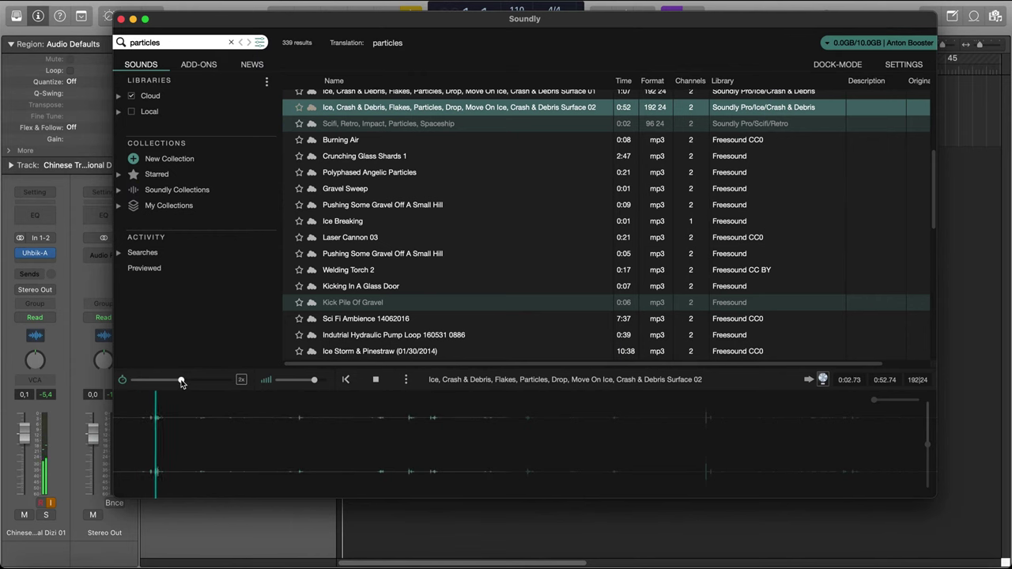
{"action": "left_click", "coordinate": [376, 380]}
{"action": "left_click", "coordinate": [381, 438]}
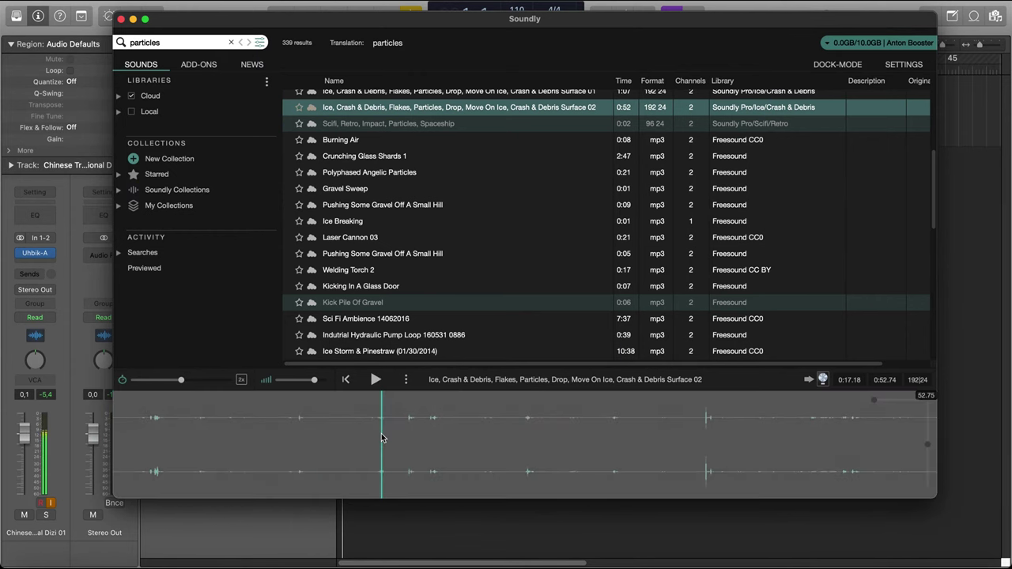
- Preview Ambient 18062016, and send a slowed-down Mars Hab During Dust Storm to the Logic project
{"action": "left_click", "coordinate": [371, 237]}
{"action": "scroll", "coordinate": [354, 270], "scroll_direction": "down", "scroll_amount": 5}
{"action": "left_click", "coordinate": [355, 271]}
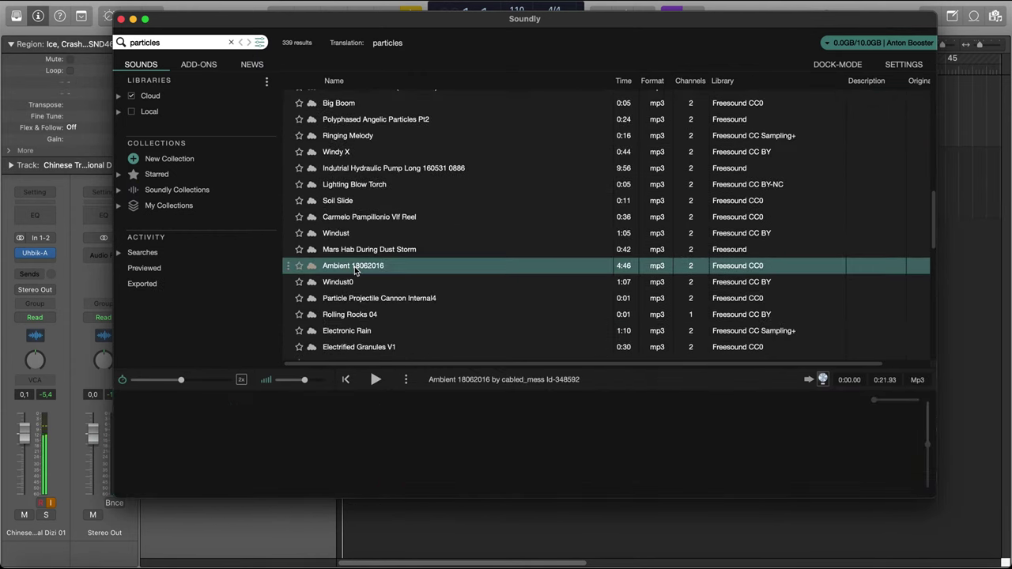
{"action": "left_click", "coordinate": [209, 433]}
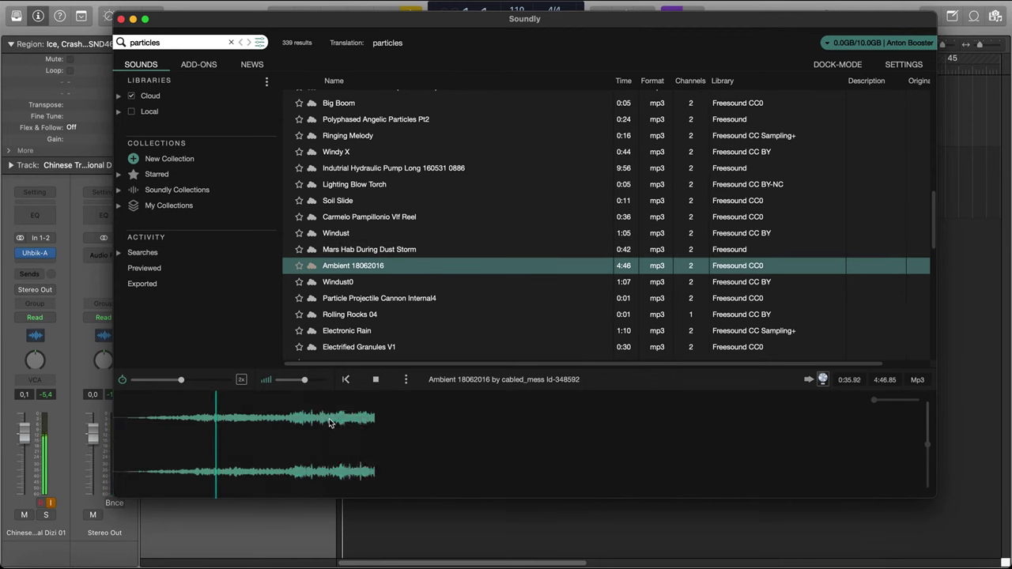
{"action": "key", "text": "Up"}
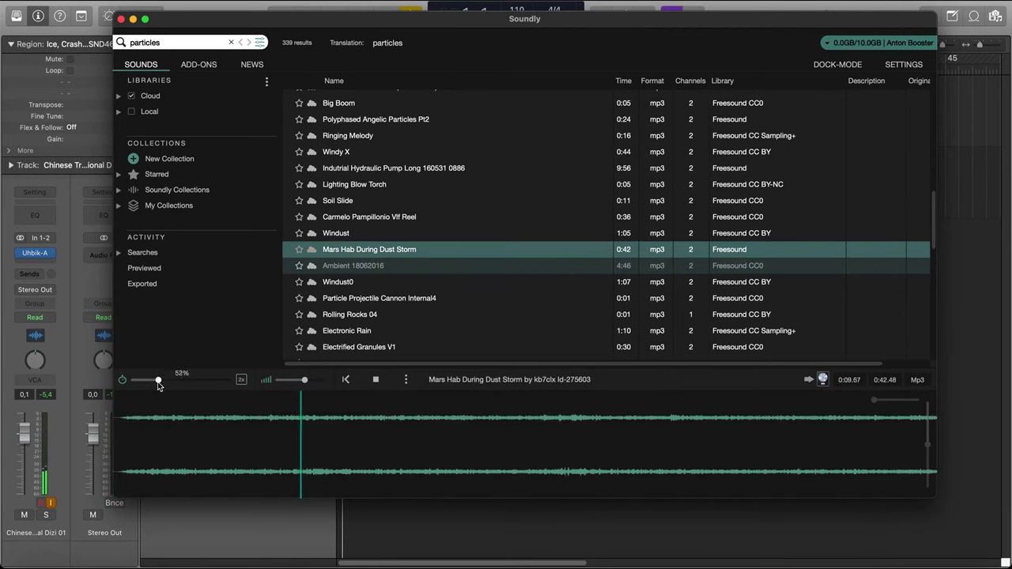
{"action": "double_click", "coordinate": [396, 410]}
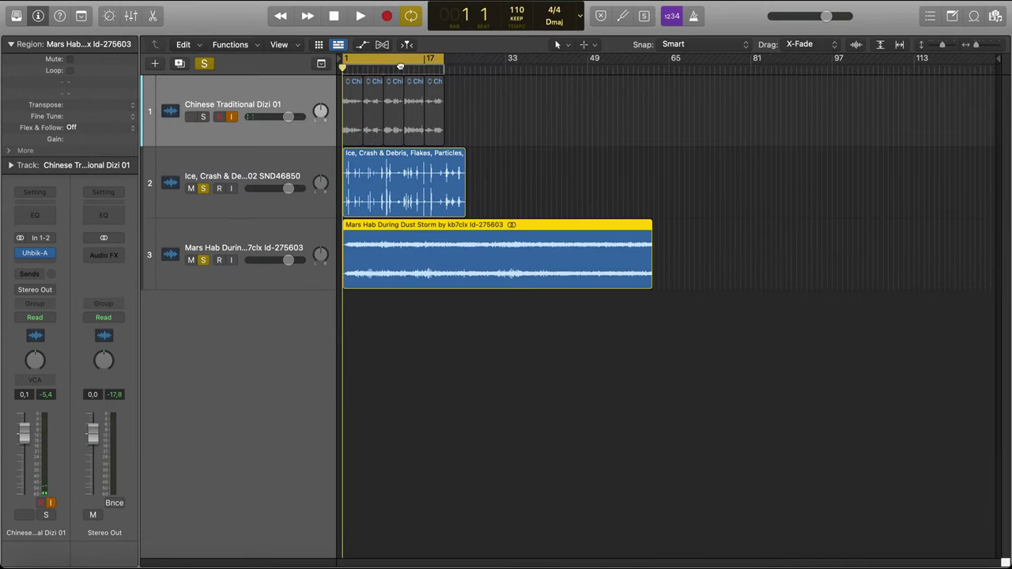
- In Logic Pro, duplicate the ice debris region twice along its track and extend the cycle range to about bar 65
{"action": "left_click", "coordinate": [417, 175]}
{"action": "left_click_drag", "start_coordinate": [421, 177], "coordinate": [521, 173]}
{"action": "left_click_drag", "start_coordinate": [513, 174], "coordinate": [616, 171]}
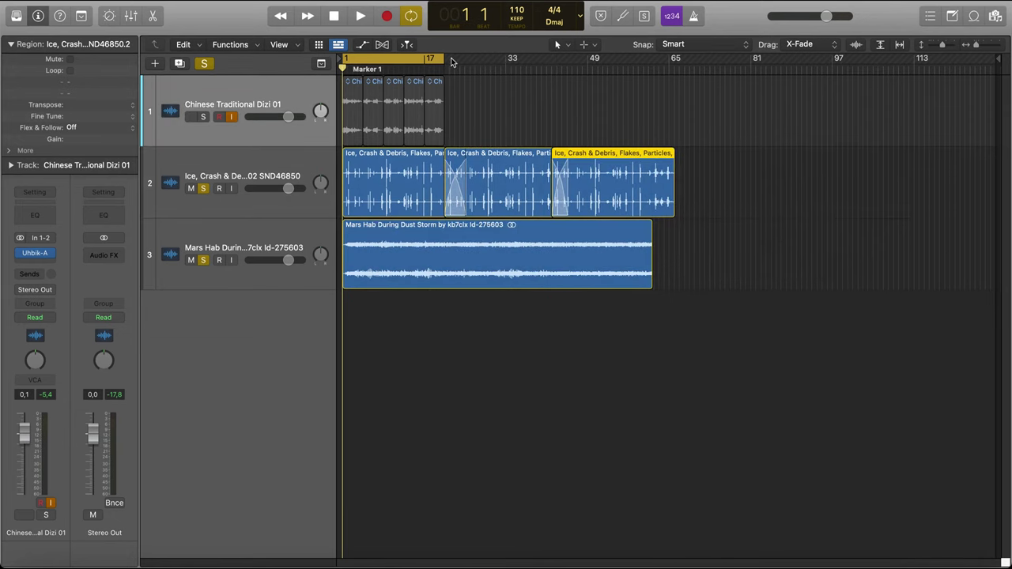
{"action": "left_click_drag", "start_coordinate": [451, 61], "coordinate": [676, 61]}
- Insert the Uhbik-A reverb on the ice debris track
{"action": "left_click", "coordinate": [221, 169]}
{"action": "left_click", "coordinate": [43, 257]}
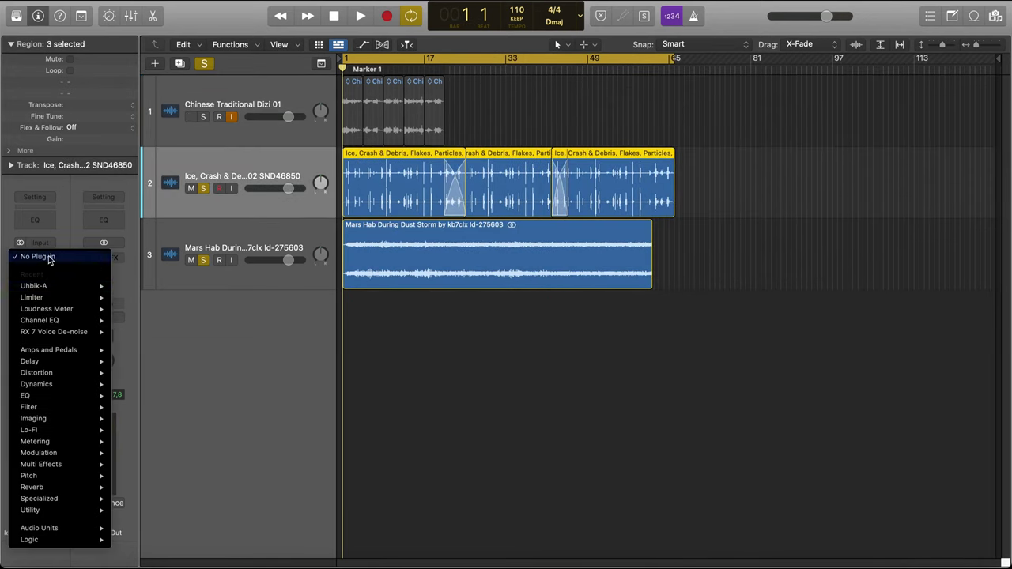
{"action": "mouse_move", "coordinate": [39, 527]}
{"action": "mouse_move", "coordinate": [128, 499]}
{"action": "left_click", "coordinate": [241, 480]}
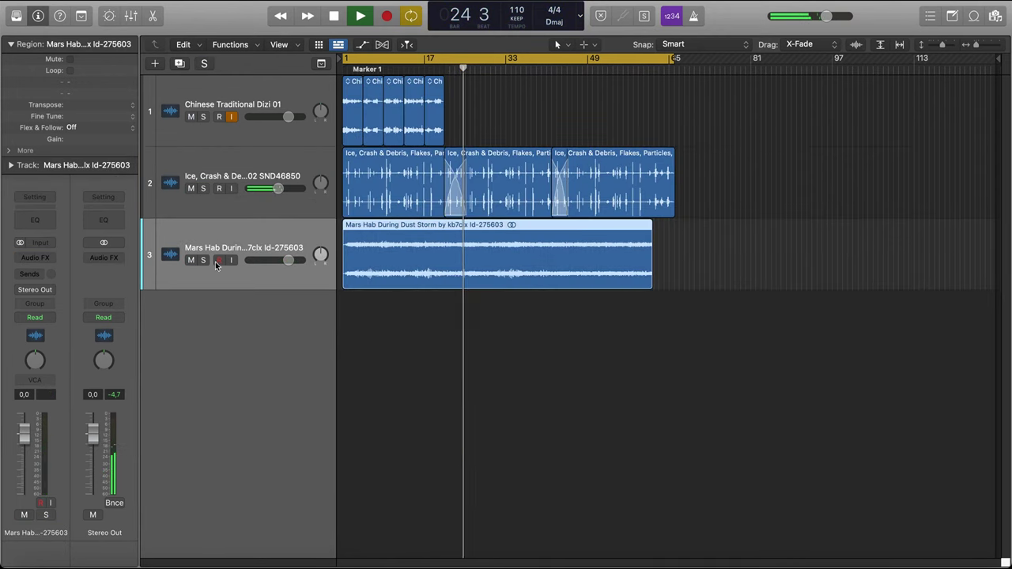
- Solo the Mars Hab During Dust Storm track and add a Channel EQ with a 24 dB/Oct high cut at about 322 Hz
{"action": "left_click", "coordinate": [204, 259]}
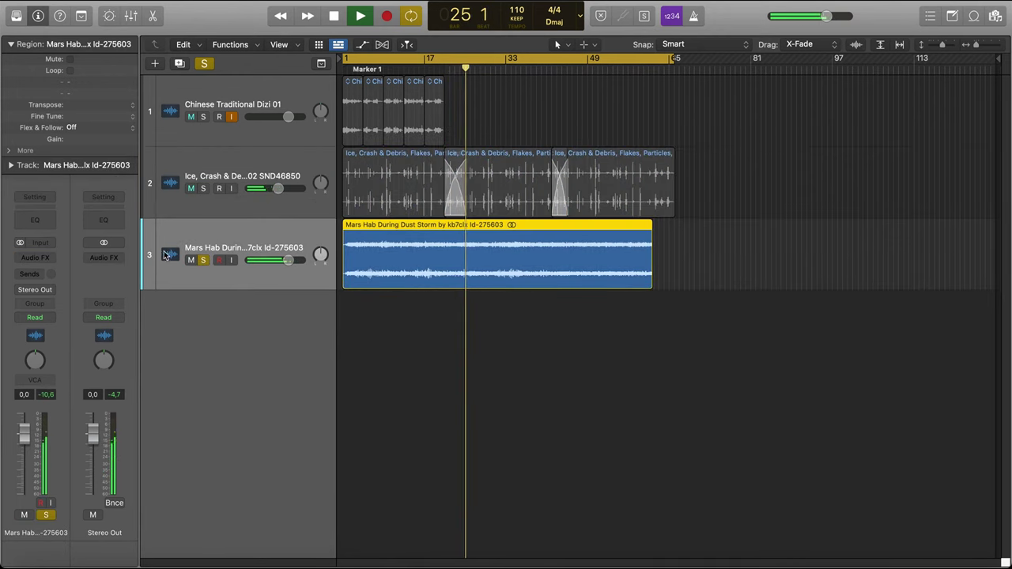
{"action": "left_click", "coordinate": [35, 218]}
{"action": "left_click", "coordinate": [871, 195]}
{"action": "left_click_drag", "start_coordinate": [873, 299], "coordinate": [554, 306]}
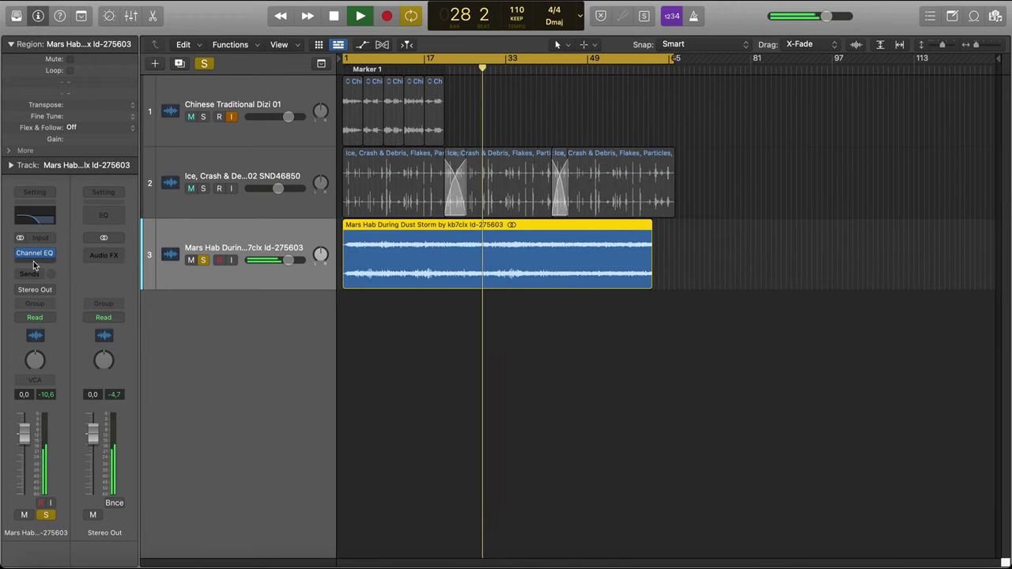
- Insert Uhbik-A on the Mars Hab track and load the Legends preset Strong Ambience
{"action": "left_click", "coordinate": [34, 266]}
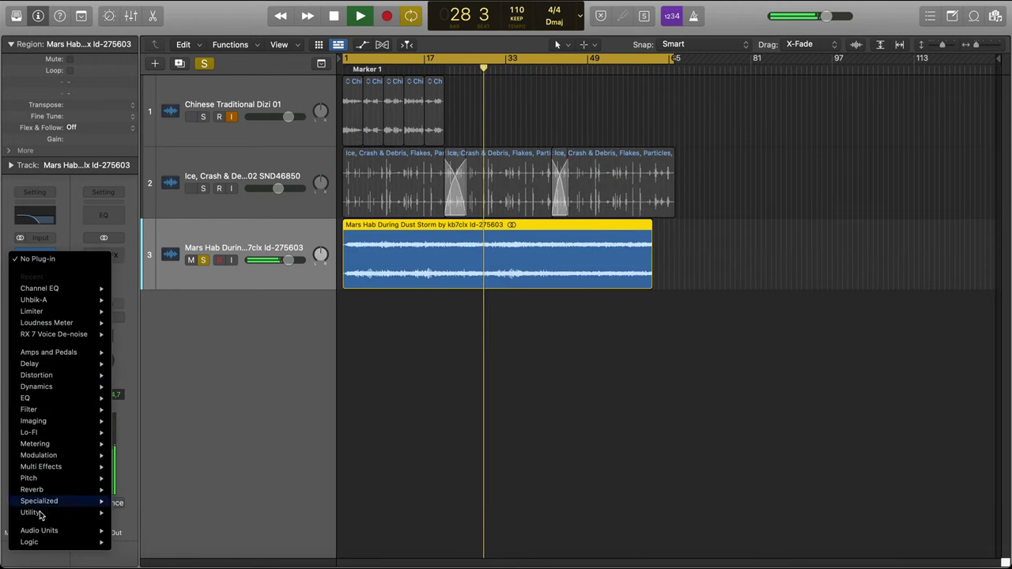
{"action": "left_click", "coordinate": [34, 301]}
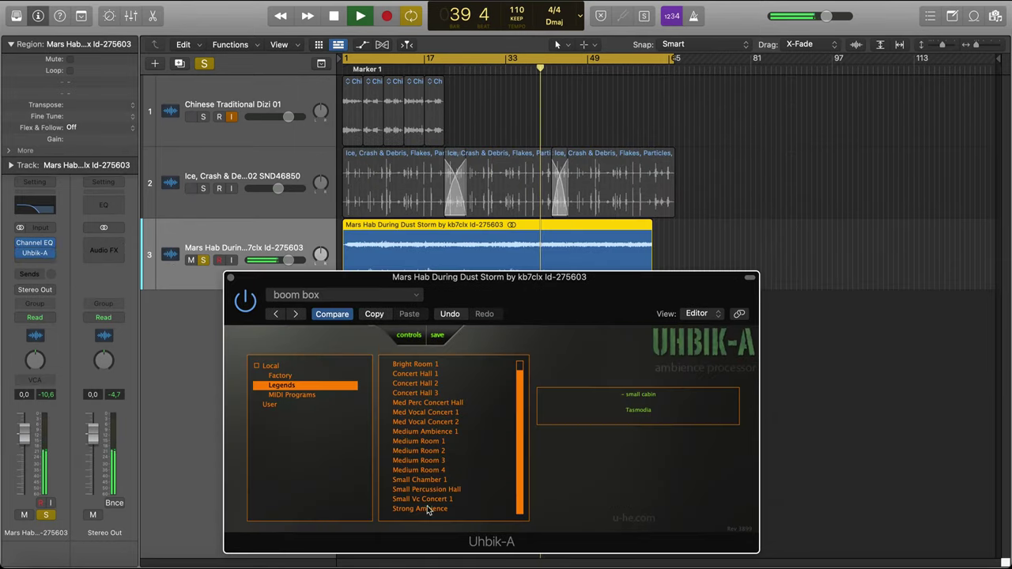
{"action": "double_click", "coordinate": [428, 510]}
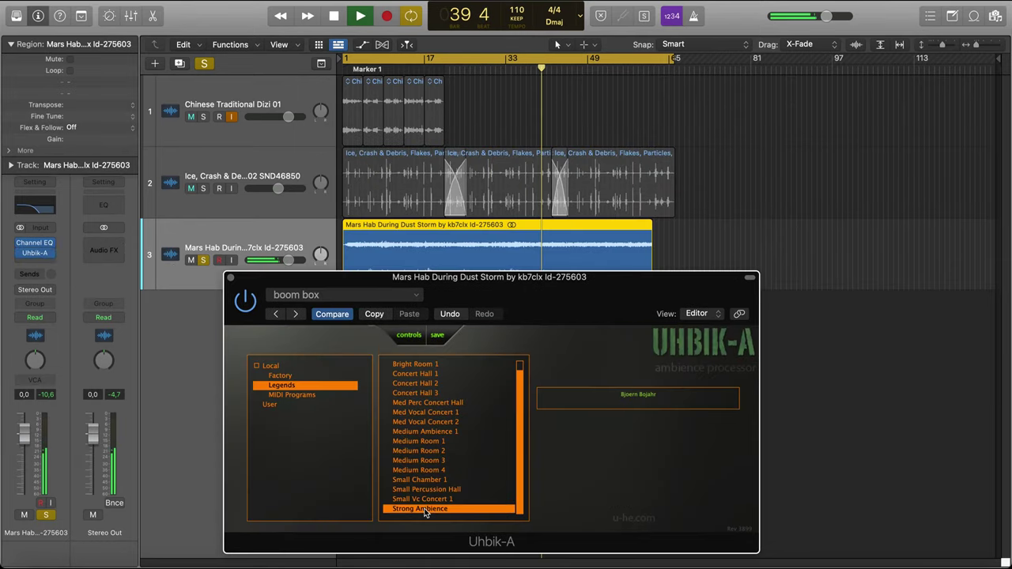
- Set the Mars Hab track's Uhbik-A mix to 100 and its pre-delay to about 73
{"action": "left_click_drag", "start_coordinate": [698, 512], "coordinate": [628, 377]}
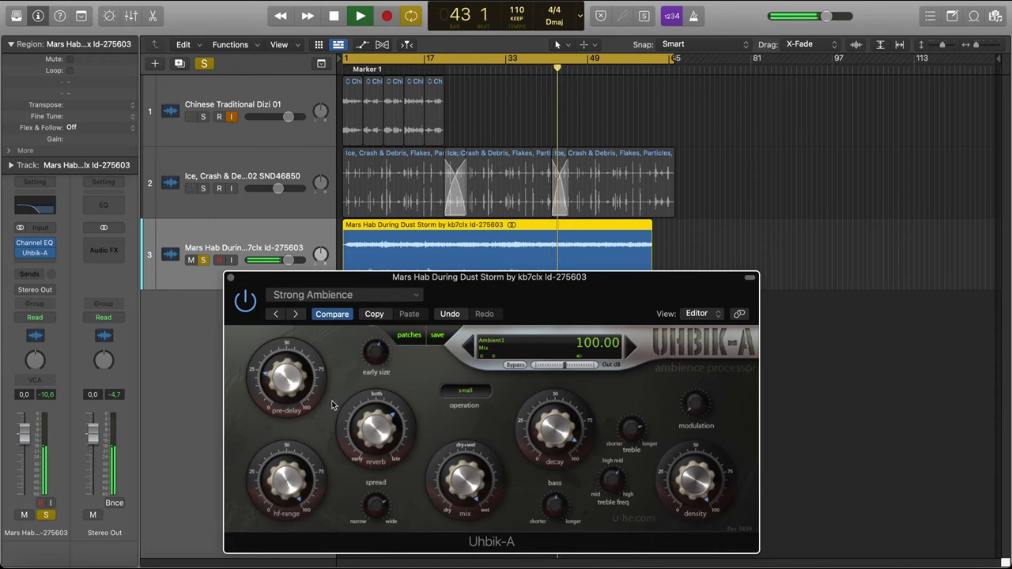
{"action": "left_click_drag", "start_coordinate": [286, 378], "coordinate": [330, 411]}
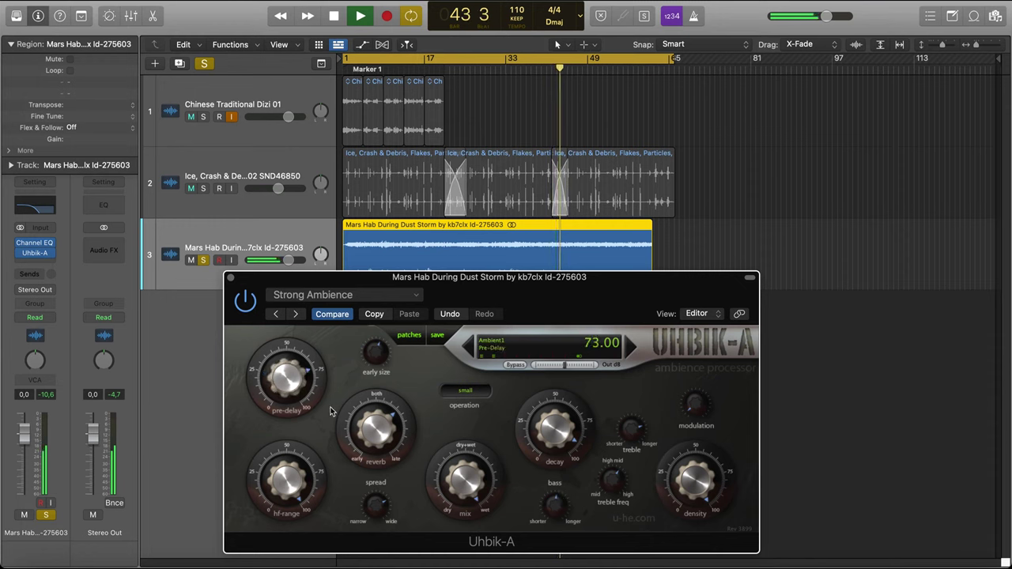
{"action": "left_click", "coordinate": [378, 443]}
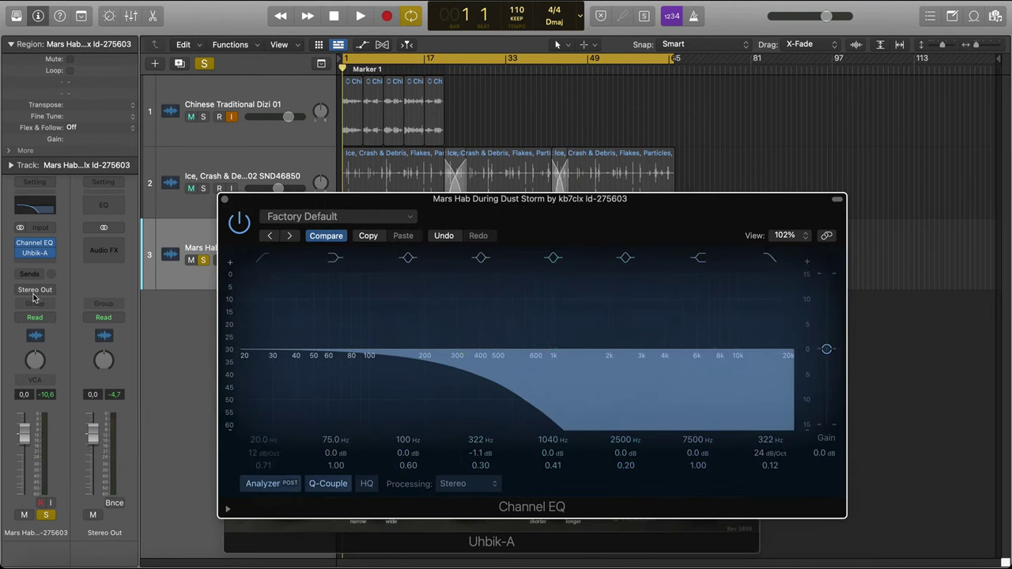
- Record Touch automation of the Channel EQ high cut frequency on the Mars Hab track and continue the curve across the rest of the region
{"action": "left_click", "coordinate": [34, 298]}
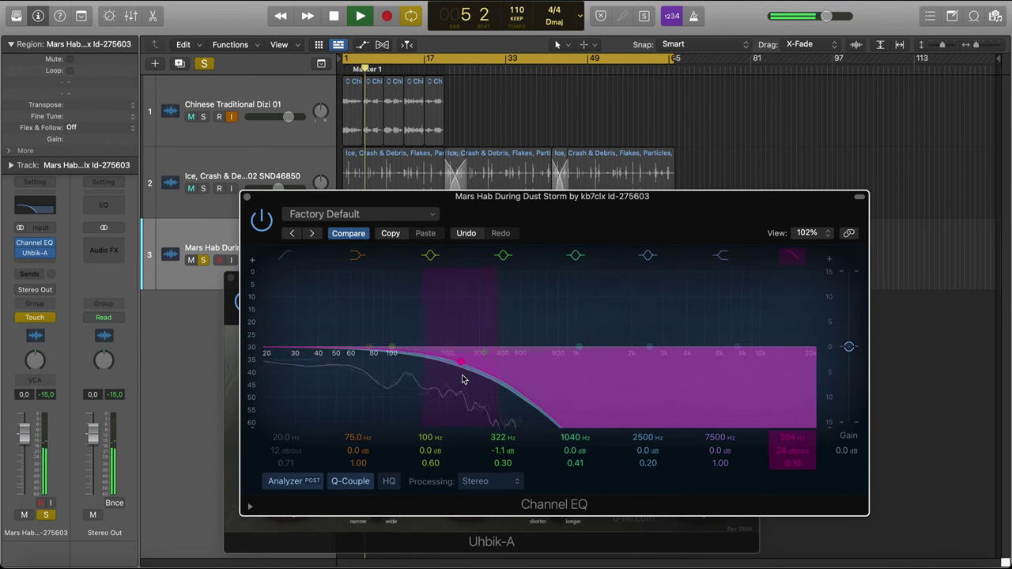
{"action": "left_click_drag", "start_coordinate": [478, 373], "coordinate": [535, 383]}
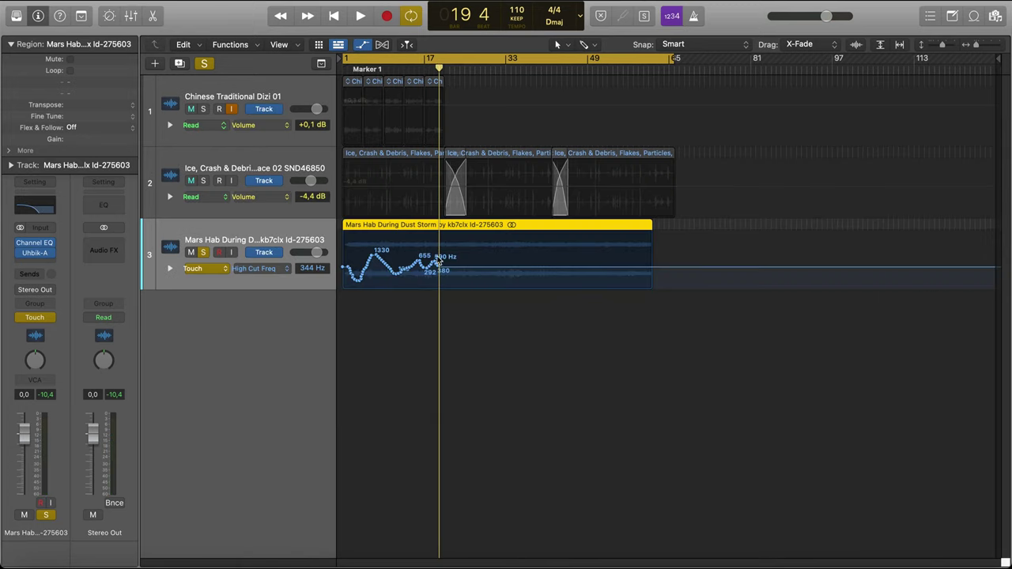
{"action": "mouse_move", "coordinate": [477, 261]}
{"action": "left_mouse_down"}
{"action": "mouse_move", "coordinate": [448, 261]}
{"action": "mouse_move", "coordinate": [675, 271]}
{"action": "left_mouse_up"}
- Solo the ice debris track together with Mars Hab, start playback, and switch the Mars Hab automation mode to Read
{"action": "left_click", "coordinate": [203, 181]}
{"action": "key", "text": "space"}
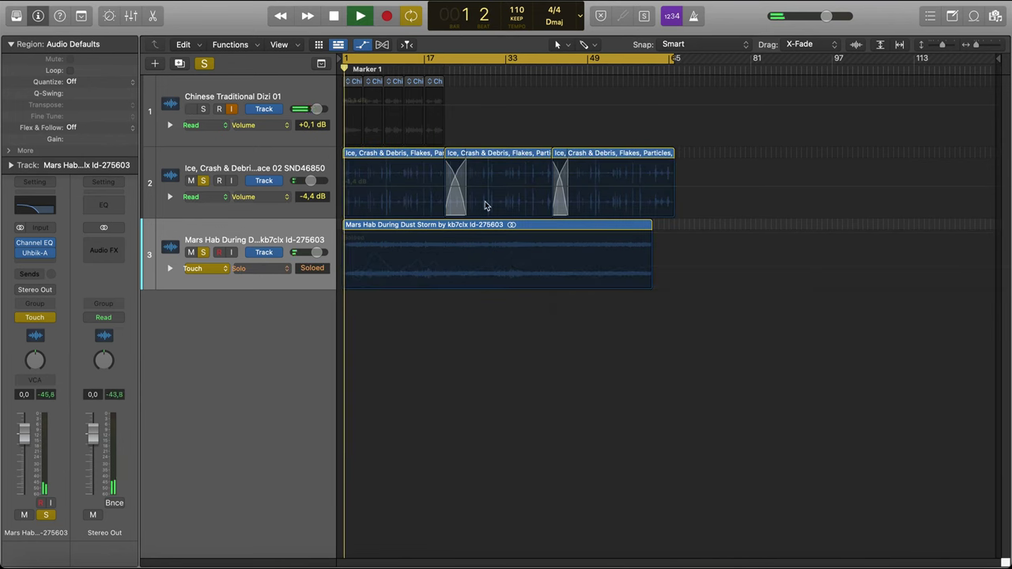
{"action": "left_click", "coordinate": [204, 267]}
- Lower the ice debris track's volume to about -16.2 dB and check its Uhbik-A reverb settings
{"action": "left_click_drag", "start_coordinate": [308, 181], "coordinate": [298, 185]}
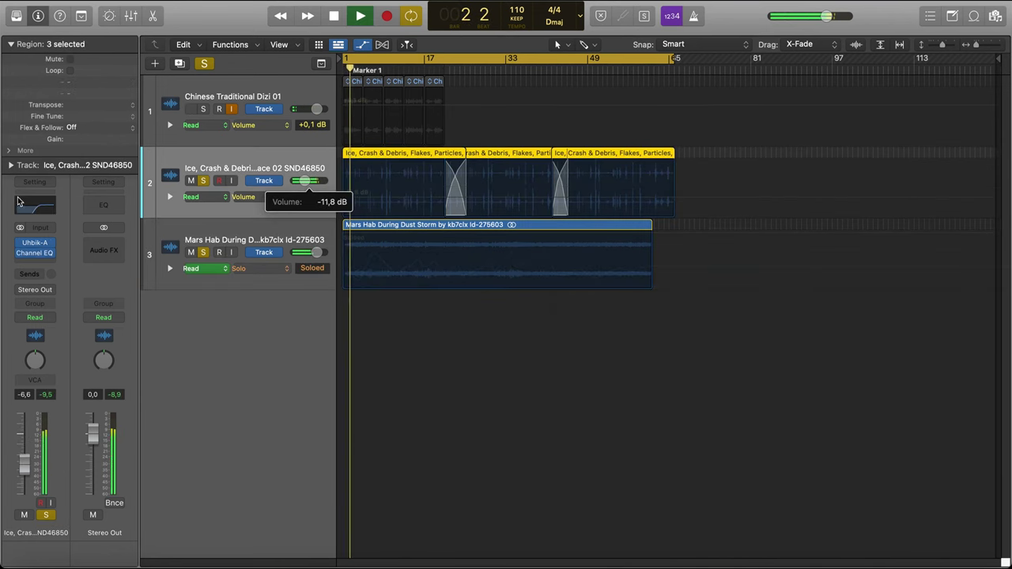
{"action": "left_click", "coordinate": [35, 247]}
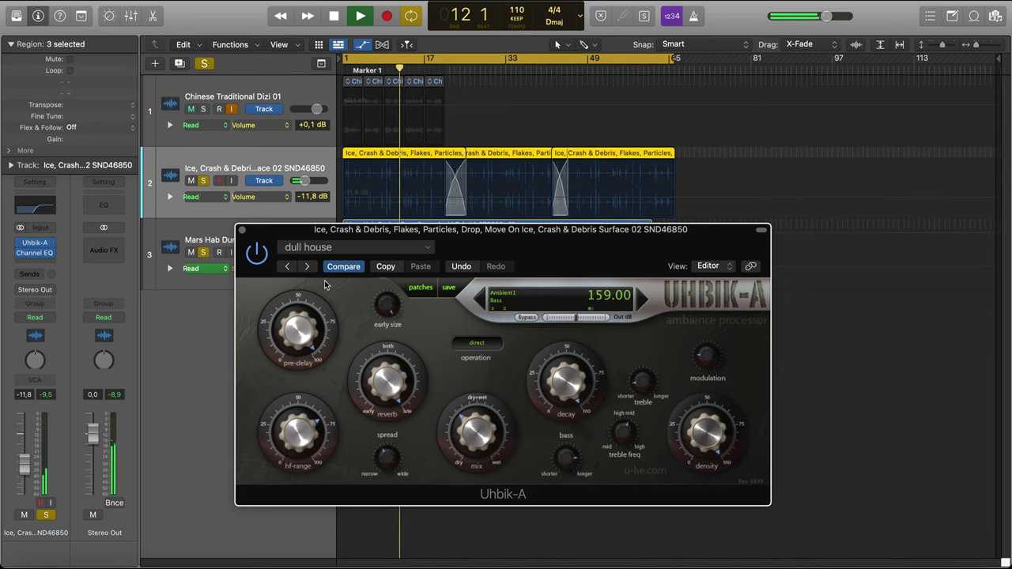
{"action": "left_click", "coordinate": [241, 230]}
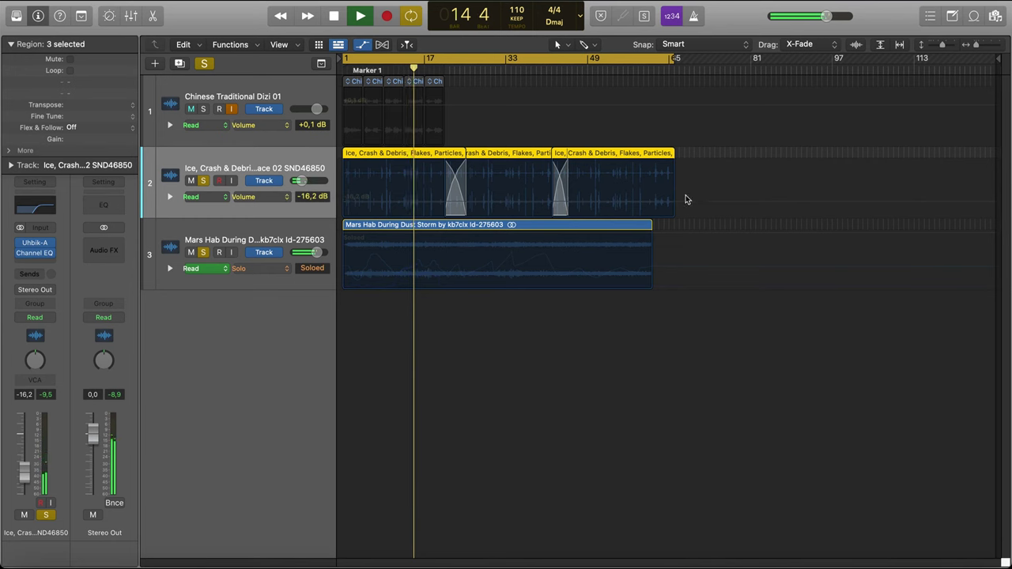
- Trim the last ice debris region and the cycle range to the Mars Hab region's end, and extend the second ice region to meet the third
{"action": "left_click_drag", "start_coordinate": [672, 202], "coordinate": [653, 194]}
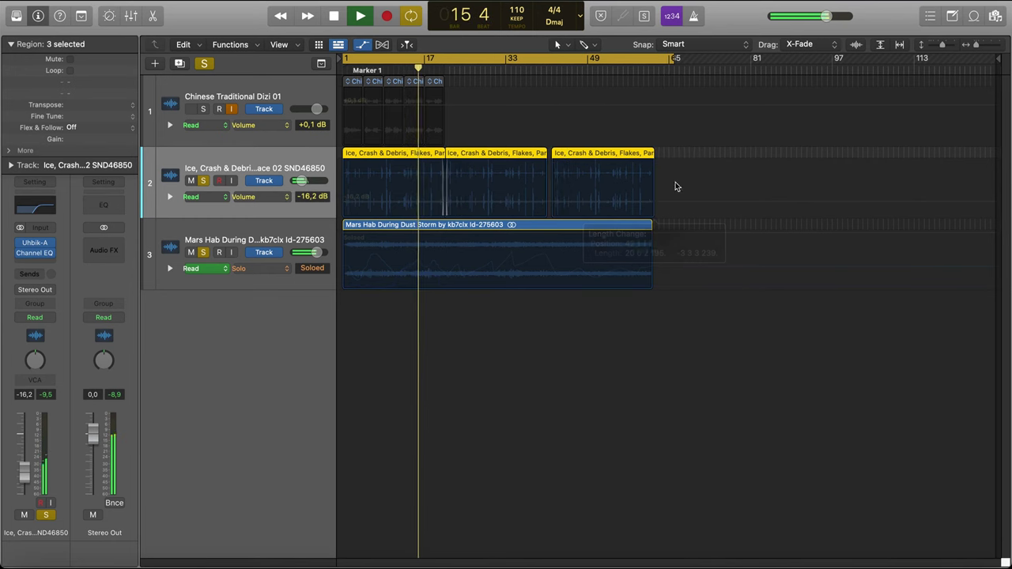
{"action": "left_click", "coordinate": [671, 162]}
{"action": "left_click_drag", "start_coordinate": [544, 156], "coordinate": [552, 157]}
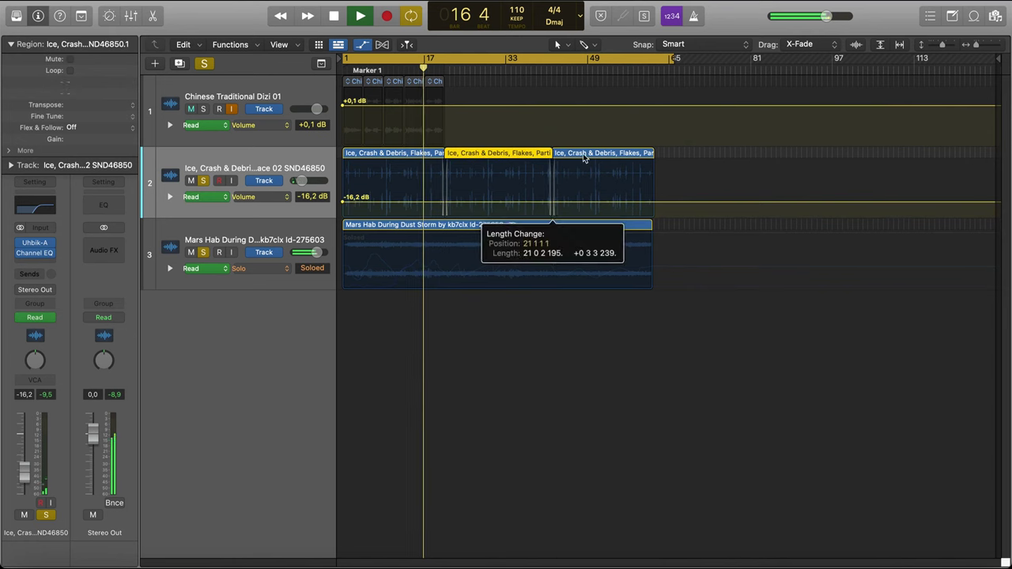
{"action": "left_click", "coordinate": [648, 156]}
{"action": "left_click_drag", "start_coordinate": [648, 63], "coordinate": [651, 64]}
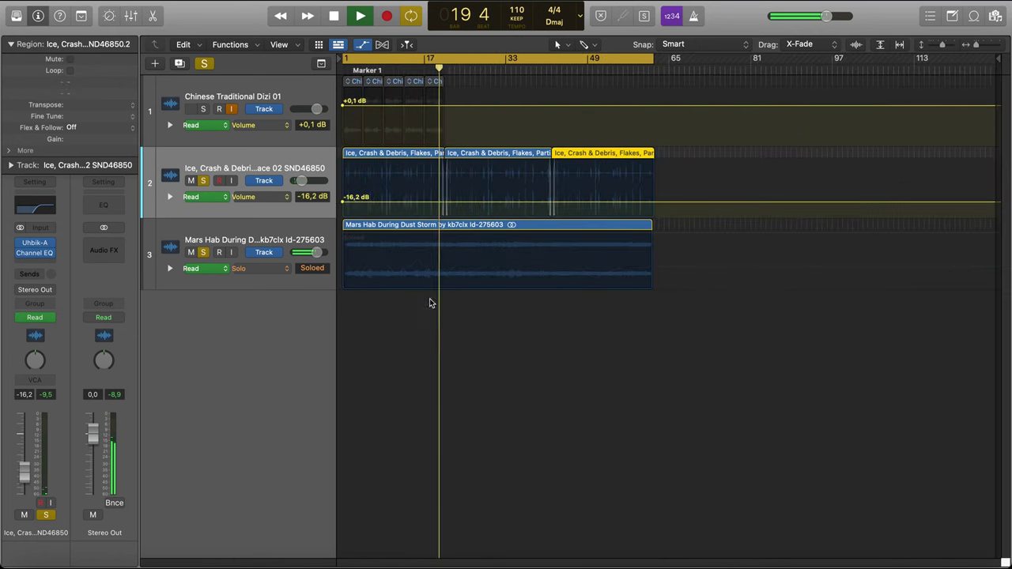
{"action": "left_click", "coordinate": [313, 270]}
{"action": "left_click", "coordinate": [304, 300]}
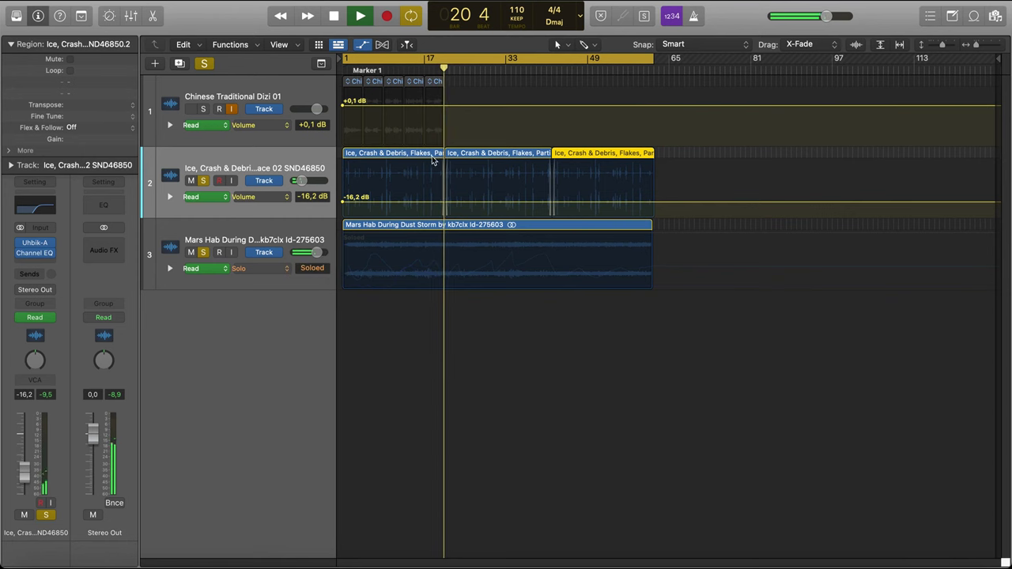
{"action": "scroll", "coordinate": [428, 214], "scroll_direction": "up", "scroll_amount": 5}
{"action": "scroll", "coordinate": [429, 214], "scroll_direction": "down", "scroll_amount": 5}
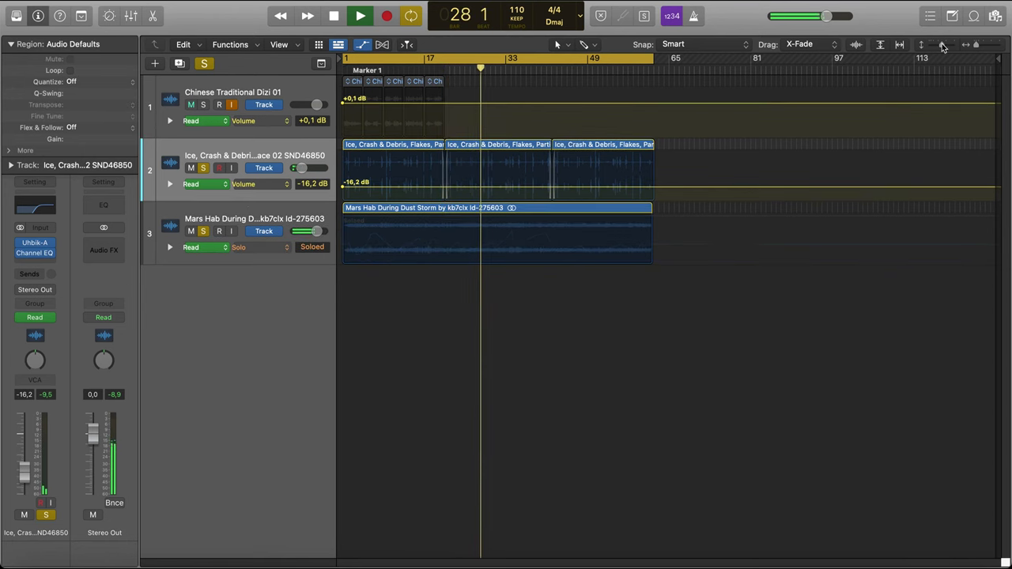
{"action": "left_click", "coordinate": [941, 45]}
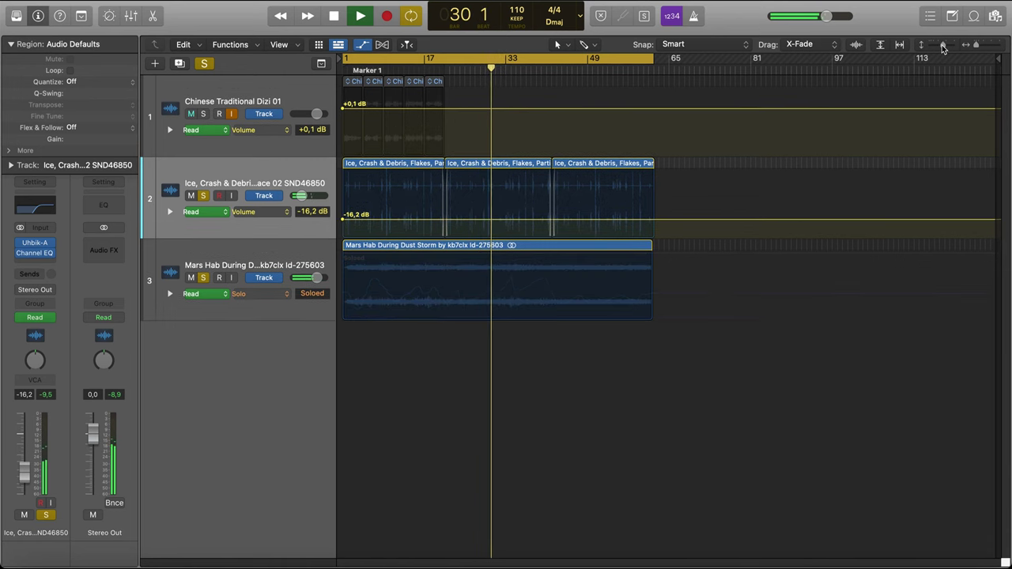